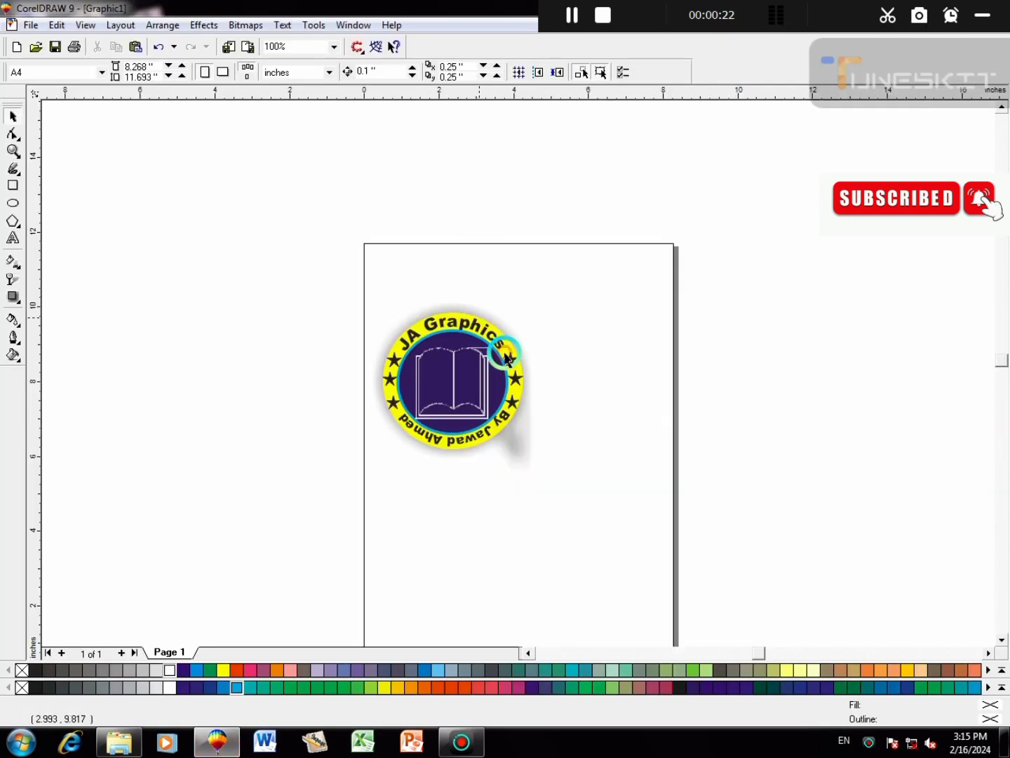
# - Move the finished sample logo group off the page into the empty workspace left of the page
pyautogui.click(505, 397)
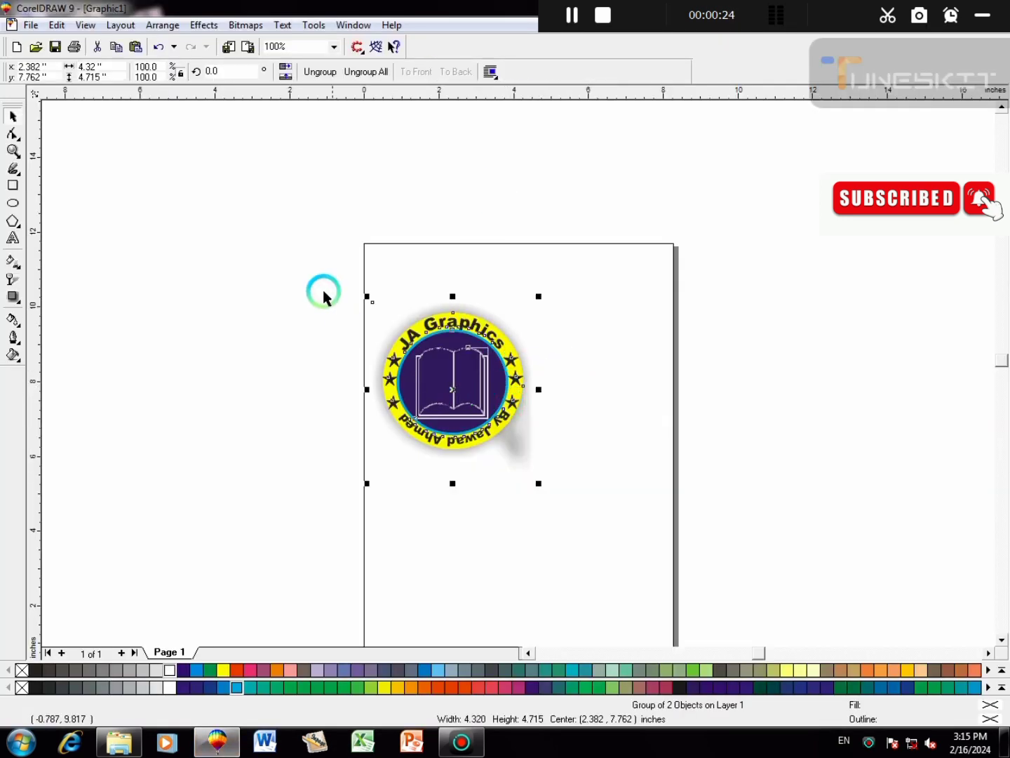
pyautogui.click(13, 150)
pyautogui.moveTo(170, 243); pyautogui.dragTo(568, 537)
pyautogui.moveTo(658, 376); pyautogui.dragTo(711, 390)
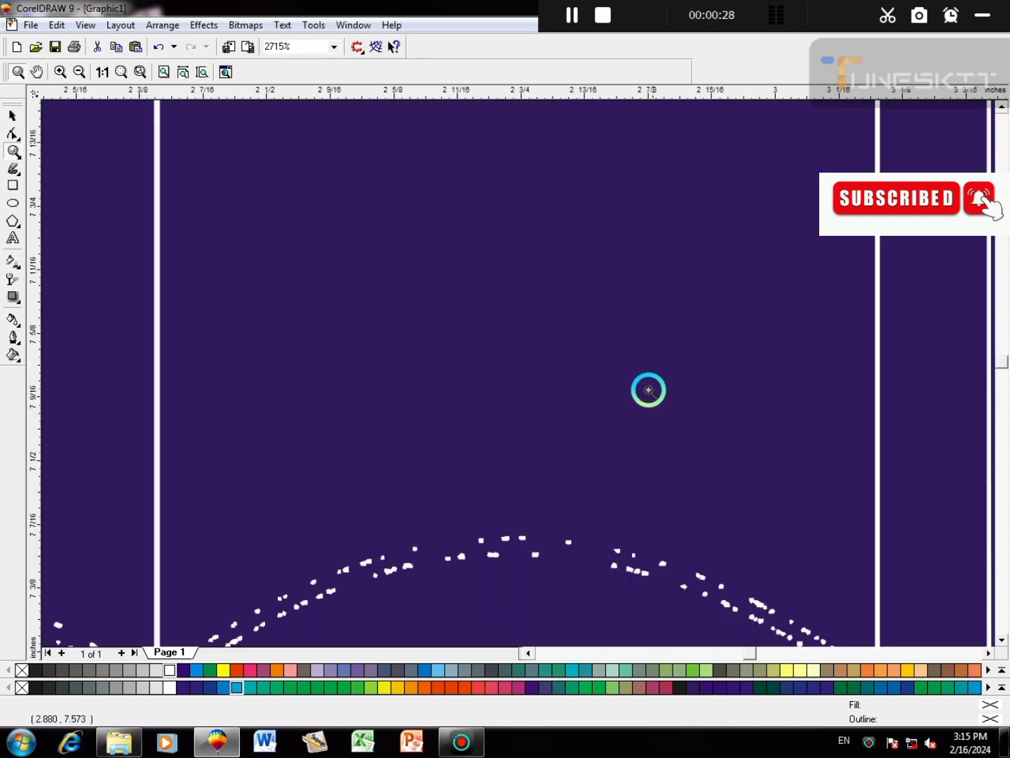
pyautogui.click(82, 72)
pyautogui.press('space')
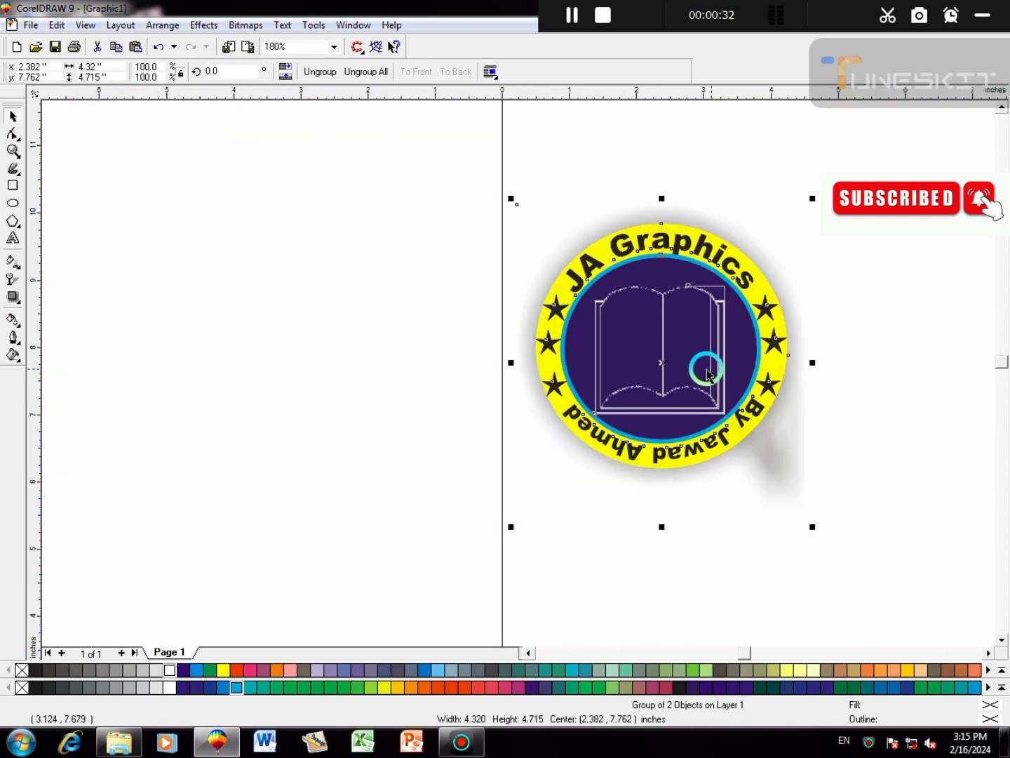
pyautogui.moveTo(705, 364); pyautogui.dragTo(288, 365)
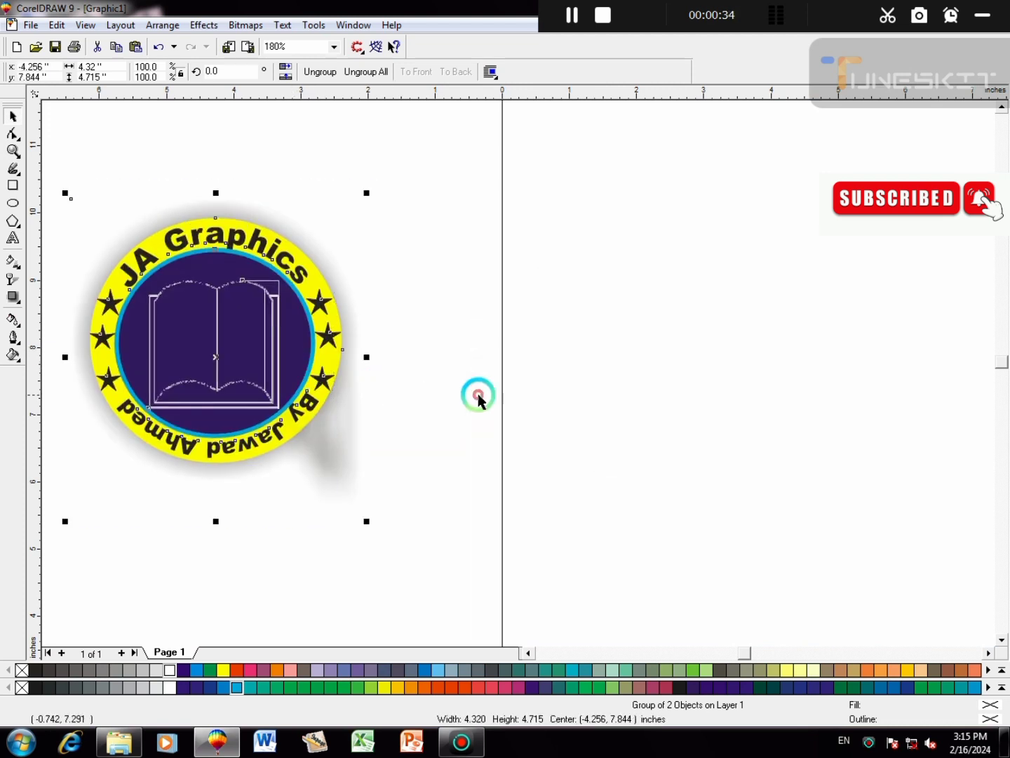
pyautogui.click(477, 397)
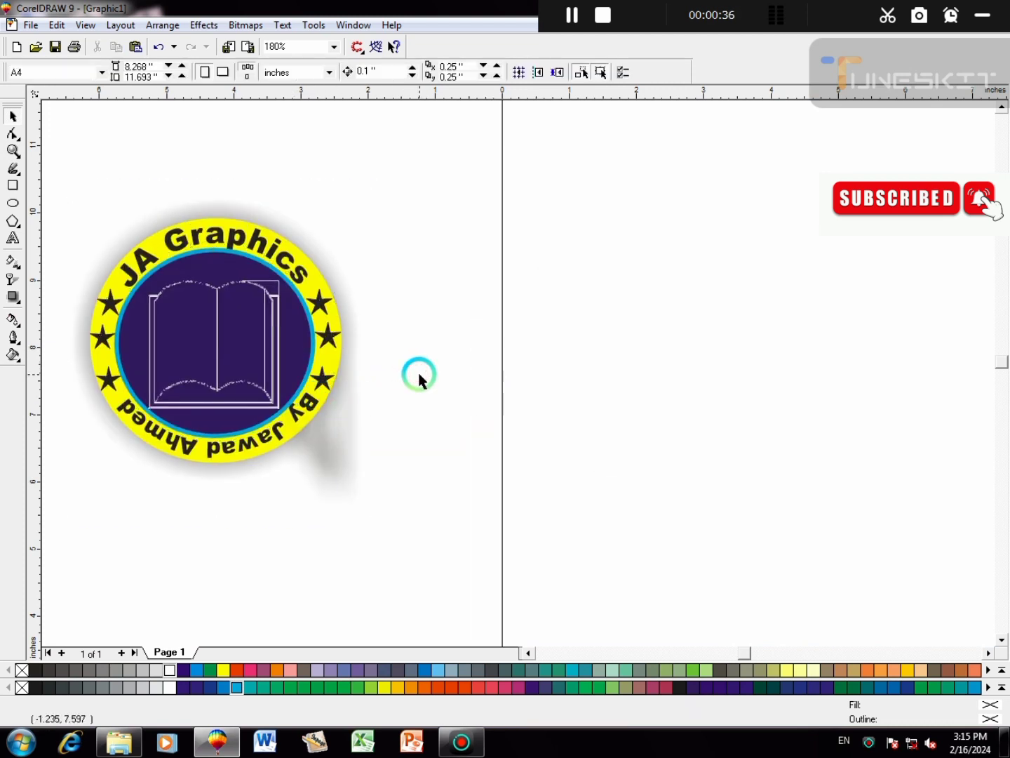
# - Draw a circle about 4.69 inches in diameter in the upper part of the page
pyautogui.click(13, 150)
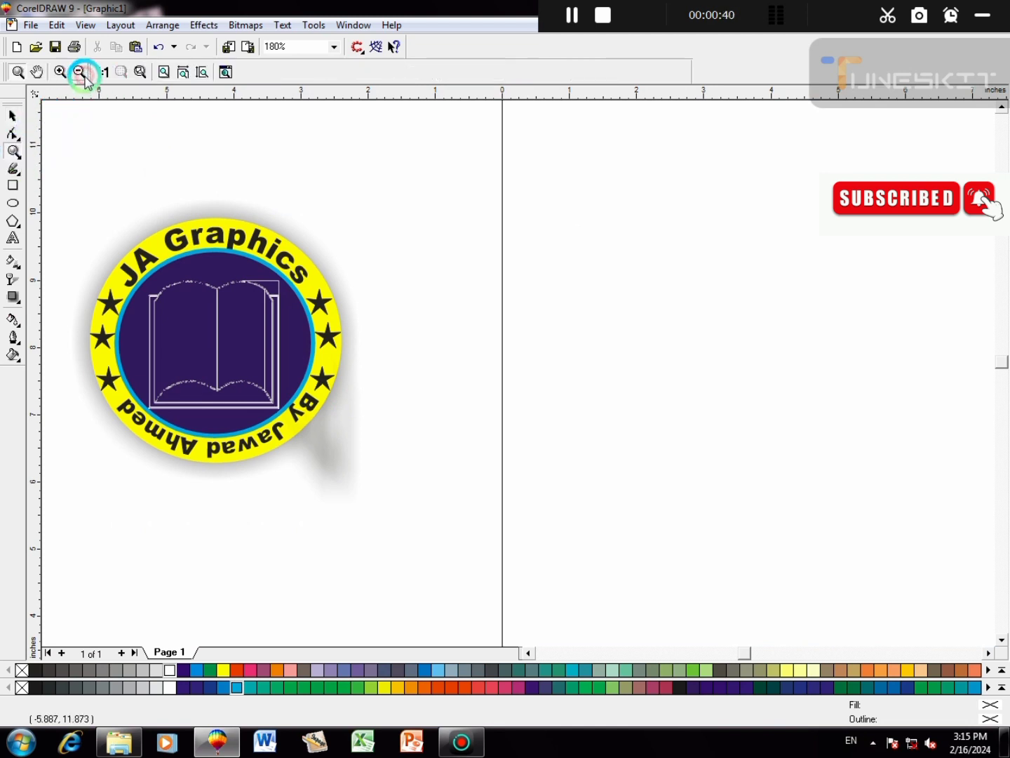
pyautogui.click(82, 73)
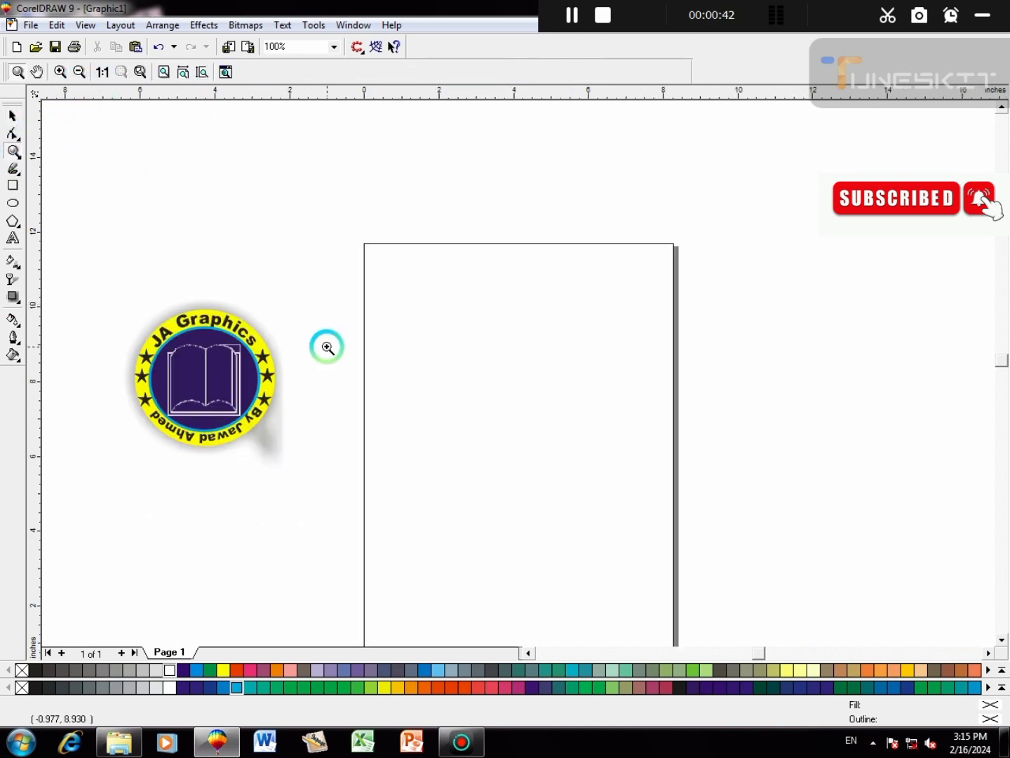
pyautogui.press('space')
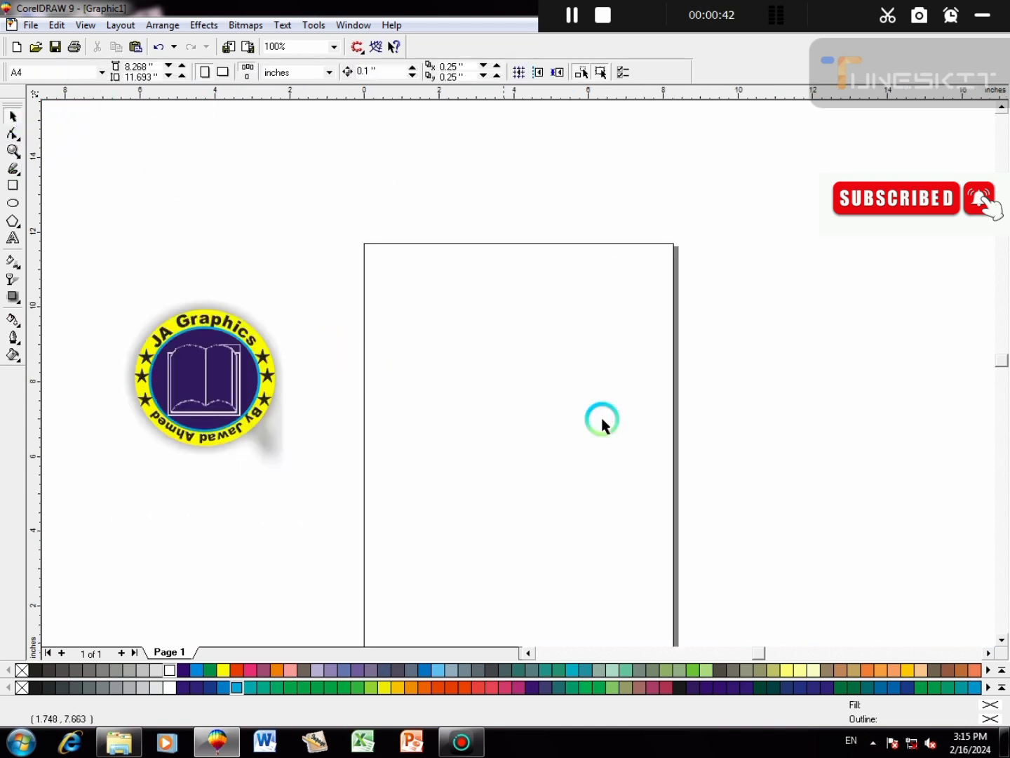
pyautogui.click(14, 205)
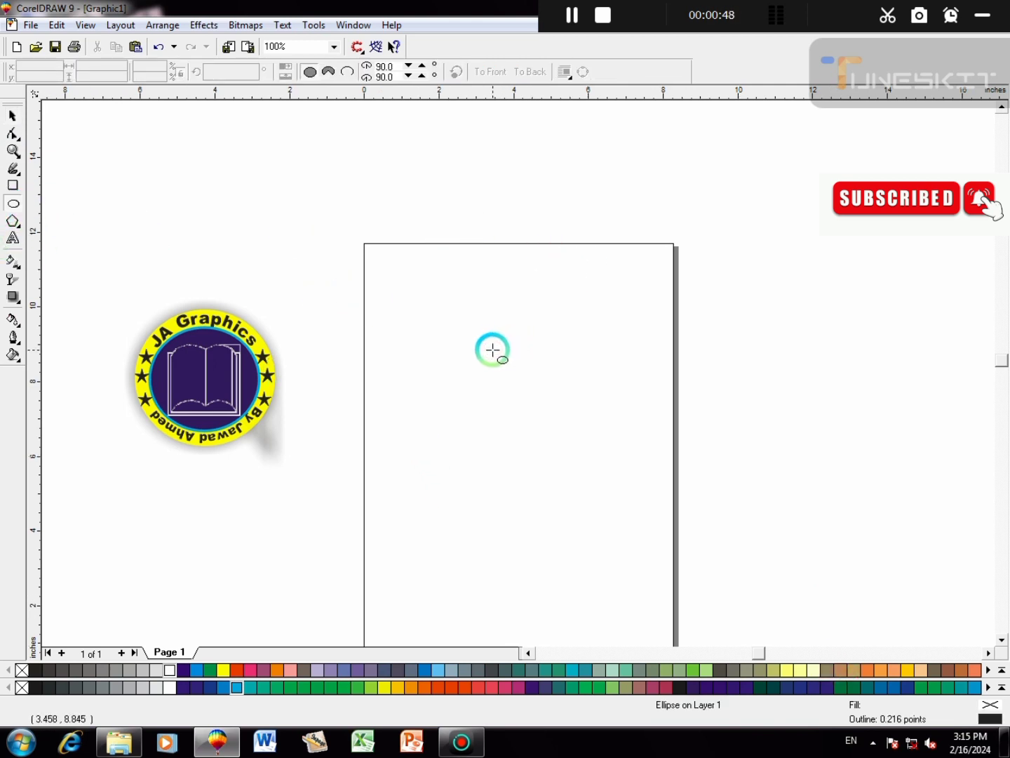
pyautogui.moveTo(470, 361)
pyautogui.mouseDown()
pyautogui.moveTo(546, 426)
pyautogui.moveTo(556, 429)
pyautogui.moveTo(534, 397)
pyautogui.moveTo(559, 401)
pyautogui.moveTo(561, 414)
pyautogui.mouseUp()
pyautogui.press('space')
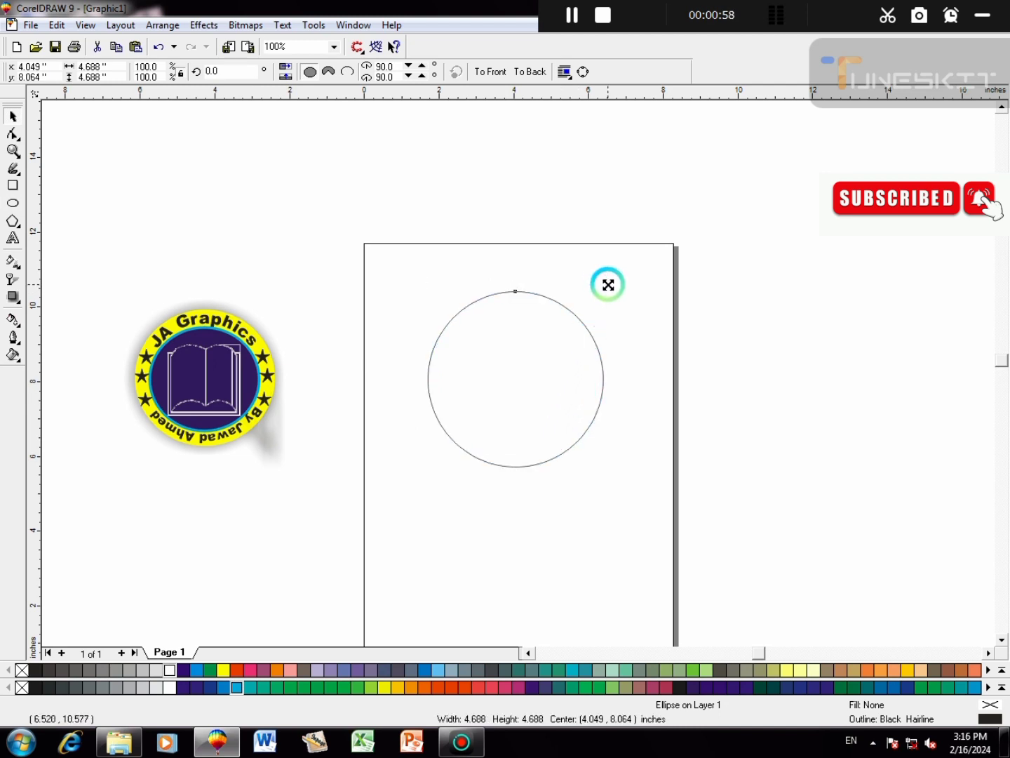
# - Create a concentric smaller copy of the circle, about 3.51 inches in diameter, inside the original
pyautogui.moveTo(609, 286); pyautogui.dragTo(590, 309)
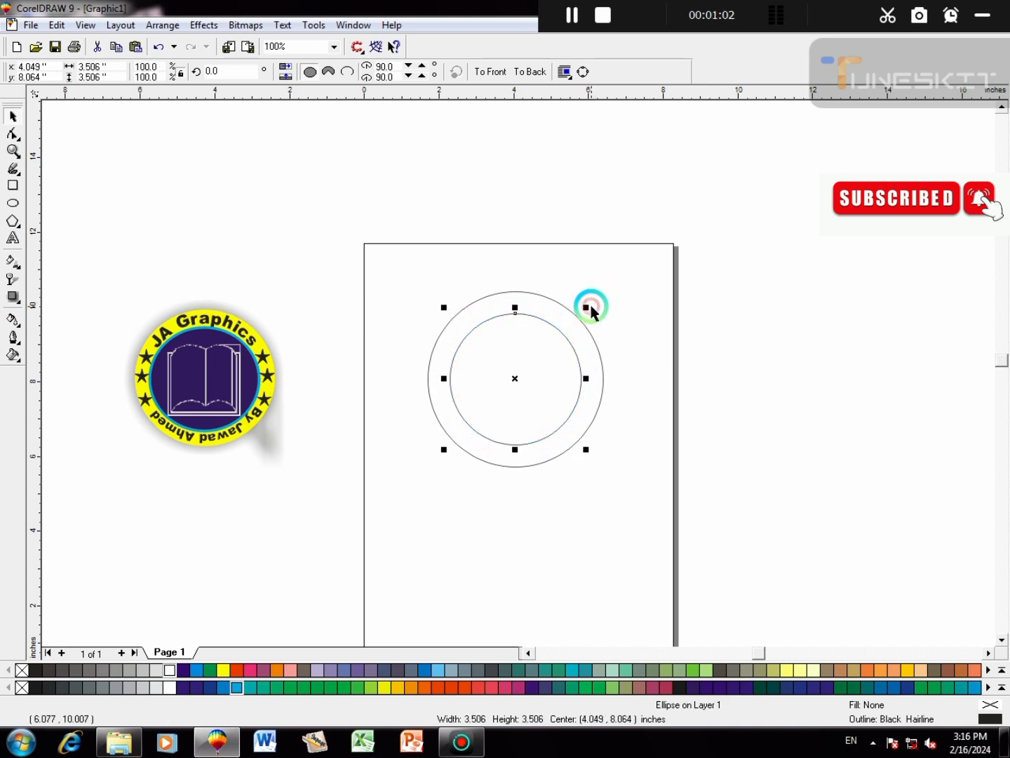
pyautogui.click(607, 350)
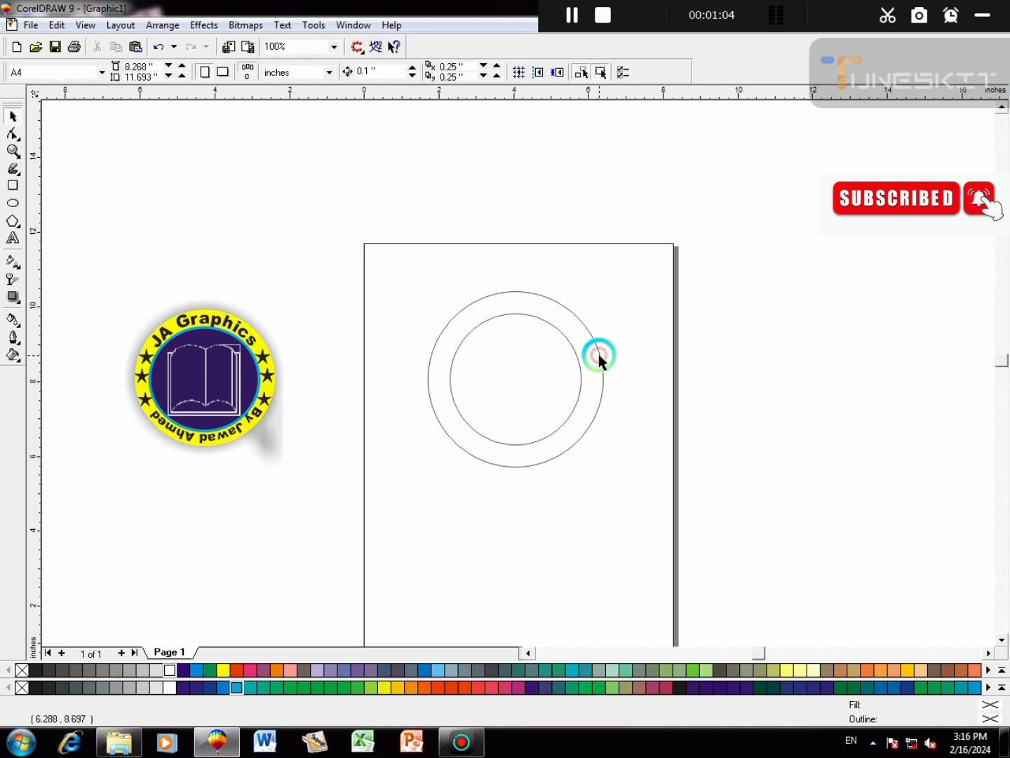
pyautogui.click(599, 362)
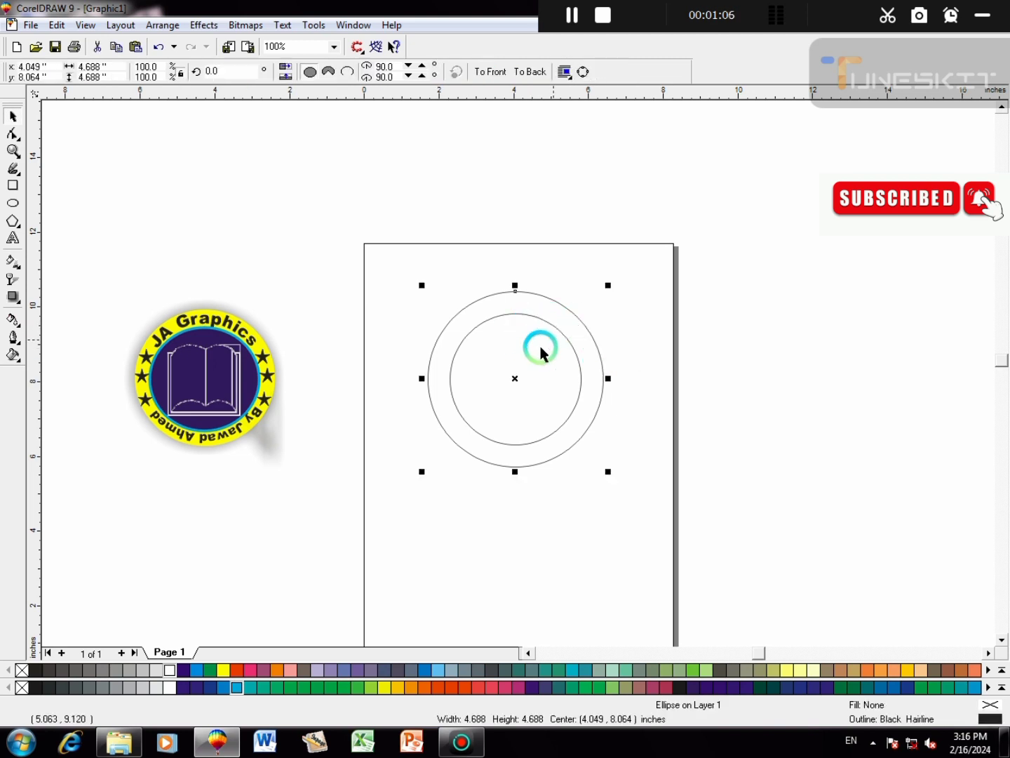
# - Add the artistic text "JA Graphics" above the top edge of the page
pyautogui.click(14, 238)
pyautogui.click(365, 209)
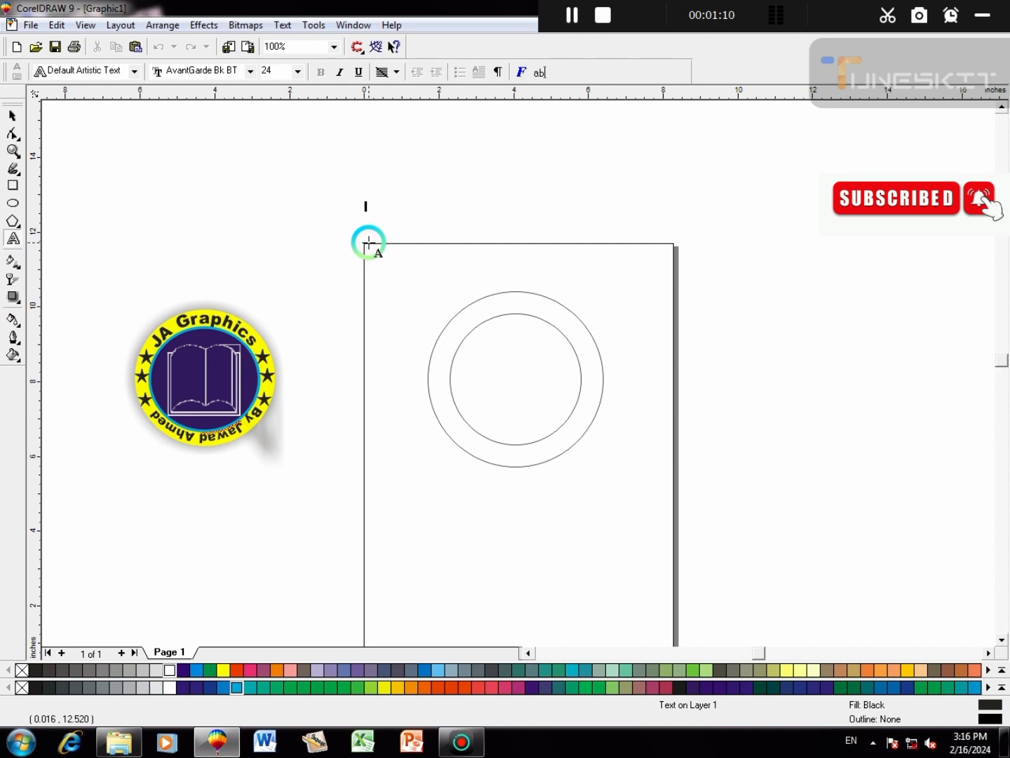
pyautogui.write('JA Graphics')
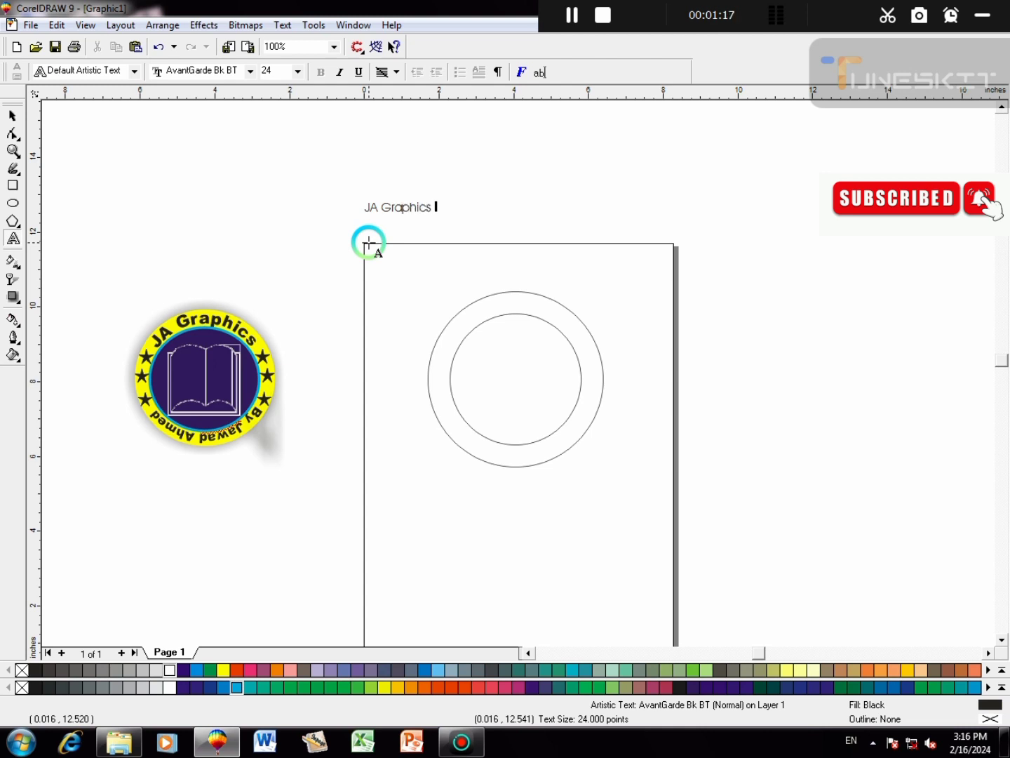
pyautogui.hotkey('ctrl', 'space')
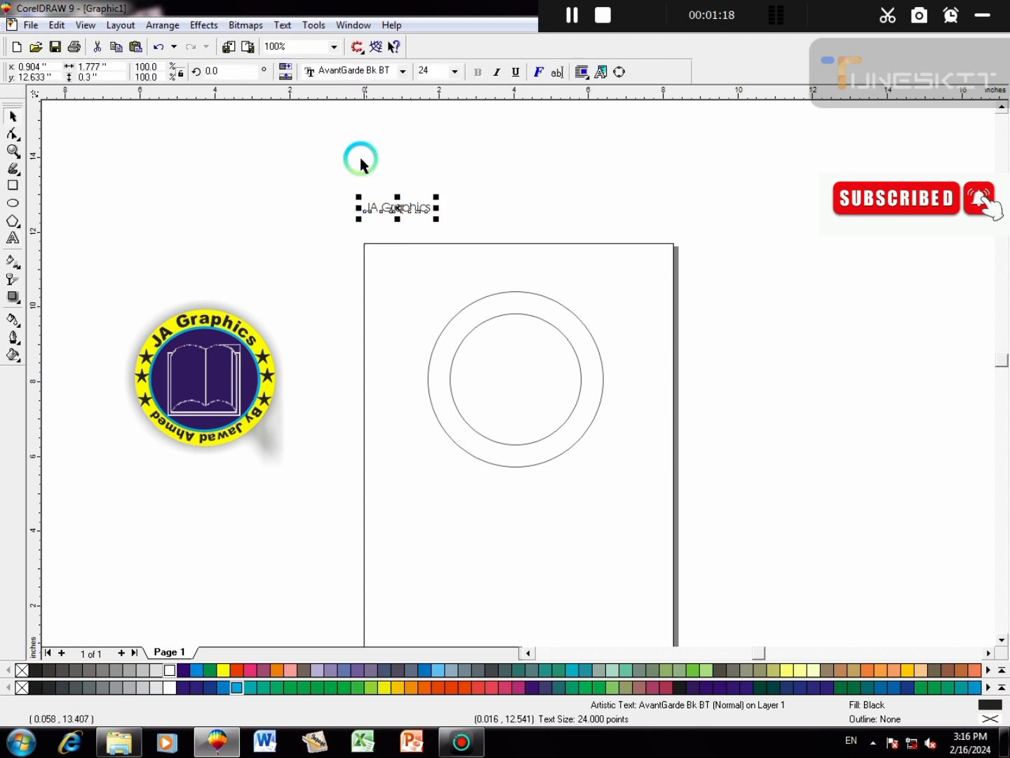
# - Change the "JA Graphics" text to the Aharoni font and enlarge it to about 51 points
pyautogui.click(404, 72)
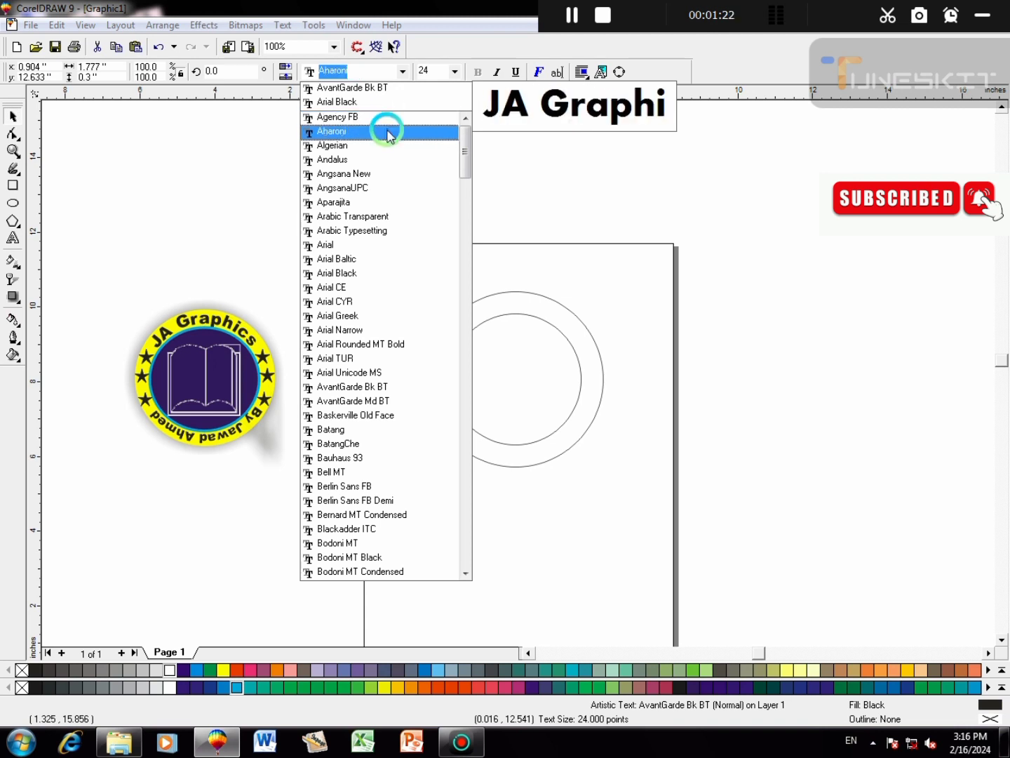
pyautogui.click(389, 134)
pyautogui.moveTo(439, 218); pyautogui.dragTo(513, 252)
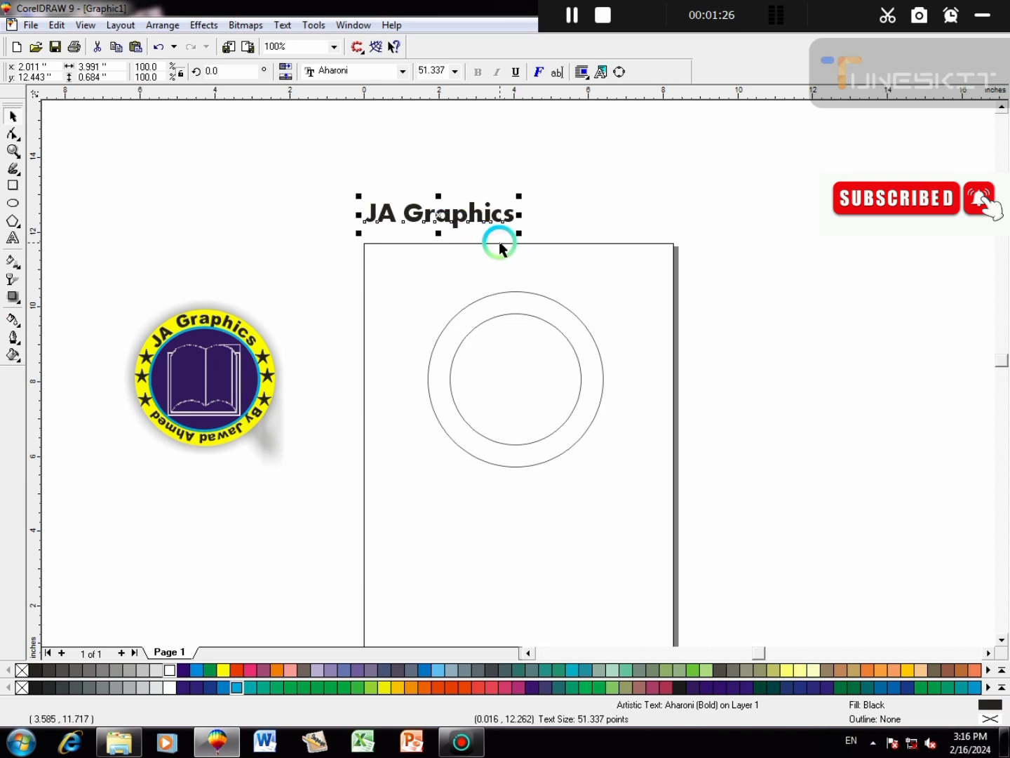
# - Duplicate the "JA Graphics" text just below the original and replace the copy's wording with "By" and the designer's full name
pyautogui.moveTo(490, 217); pyautogui.dragTo(491, 260)
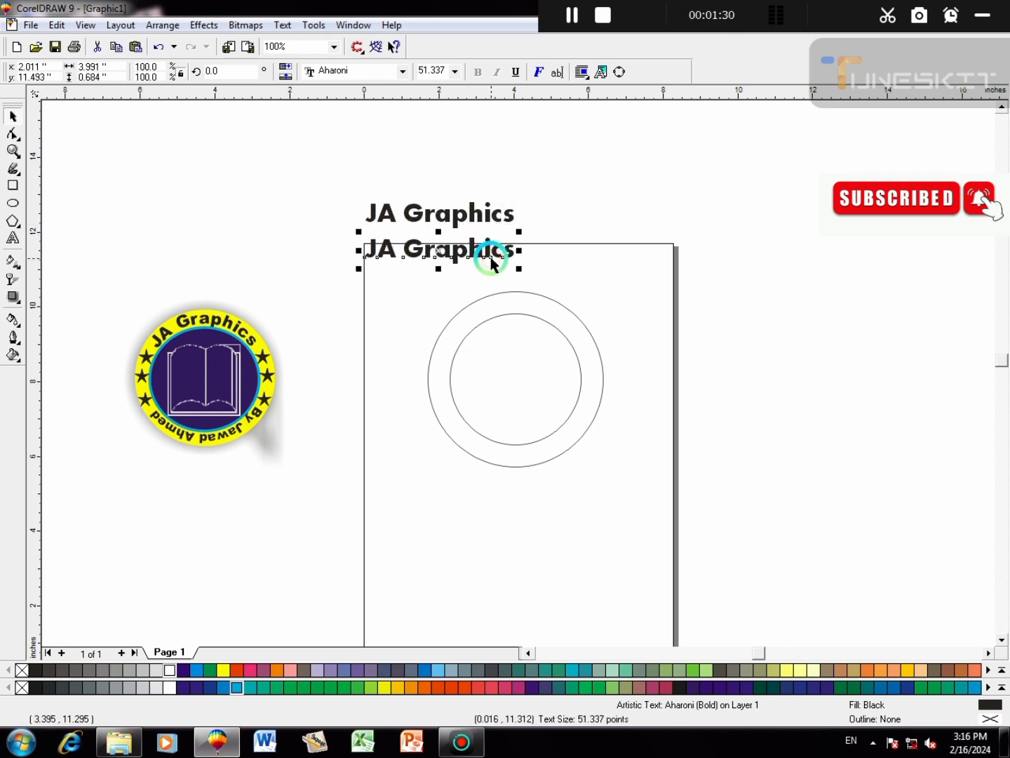
pyautogui.press('F8')
pyautogui.press('BackSpace')
pyautogui.press('BackSpace')
pyautogui.press('BackSpace')
pyautogui.press('BackSpace')
pyautogui.press('BackSpace')
pyautogui.press('BackSpace')
pyautogui.press('BackSpace')
pyautogui.press('BackSpace')
pyautogui.press('BackSpace')
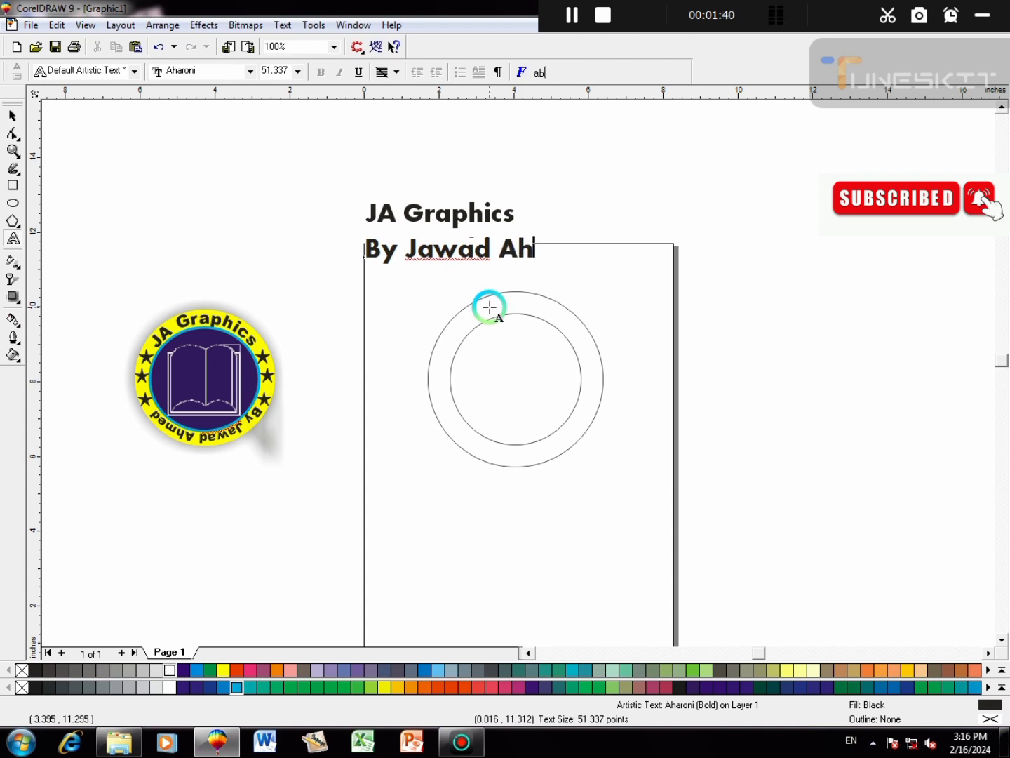
pyautogui.hotkey('ctrl', 'space')
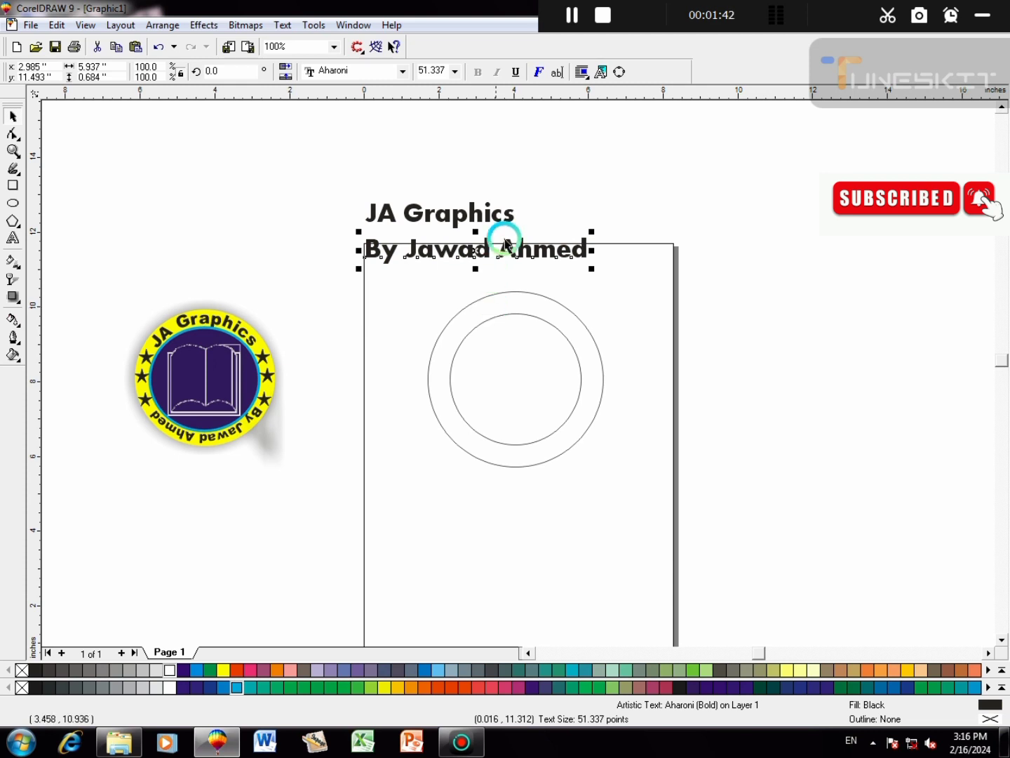
# - Fit the "JA Graphics" text to the path of the inner circle
pyautogui.click(519, 209)
pyautogui.click(500, 221)
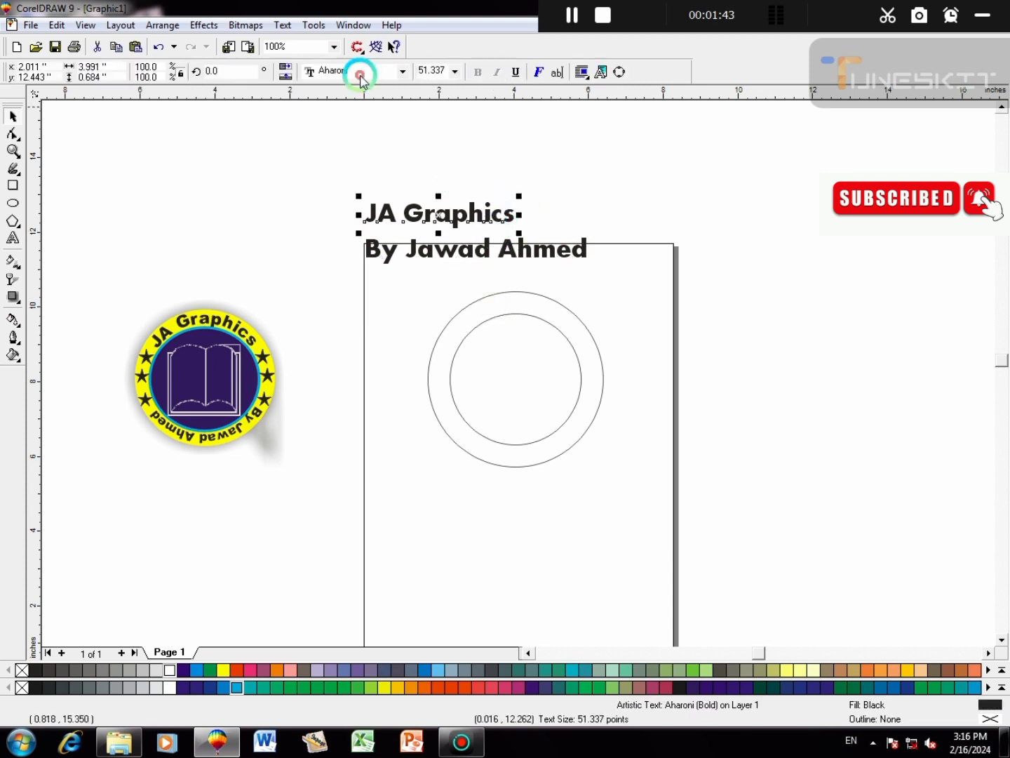
pyautogui.click(310, 25)
pyautogui.click(284, 25)
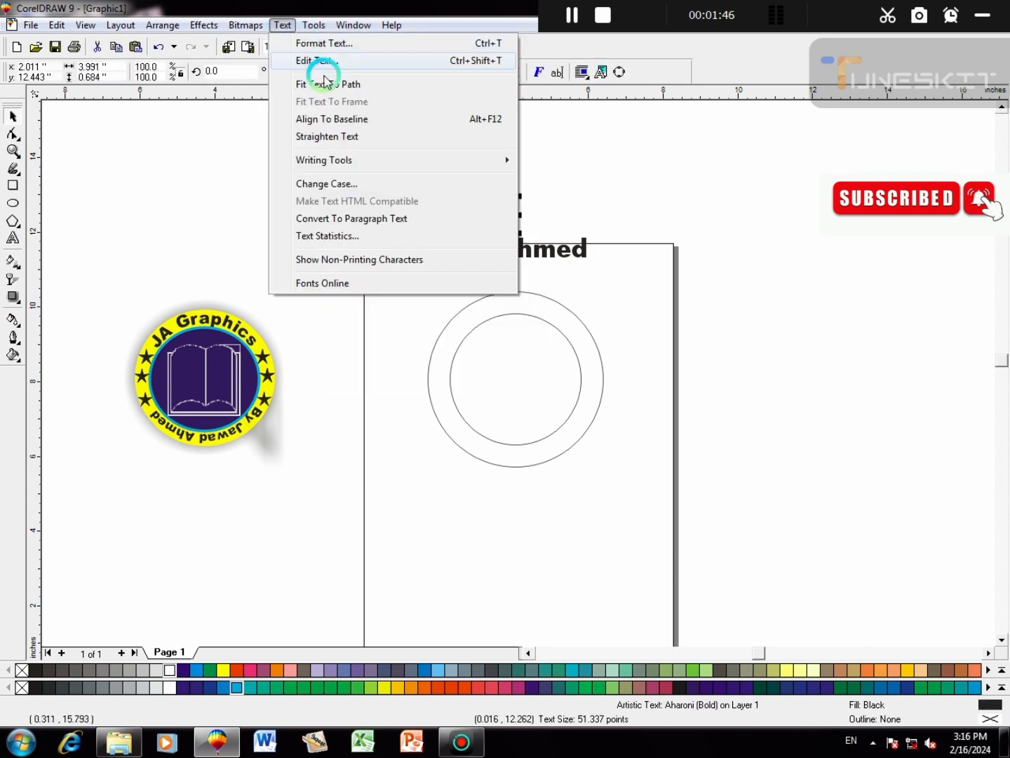
pyautogui.click(328, 86)
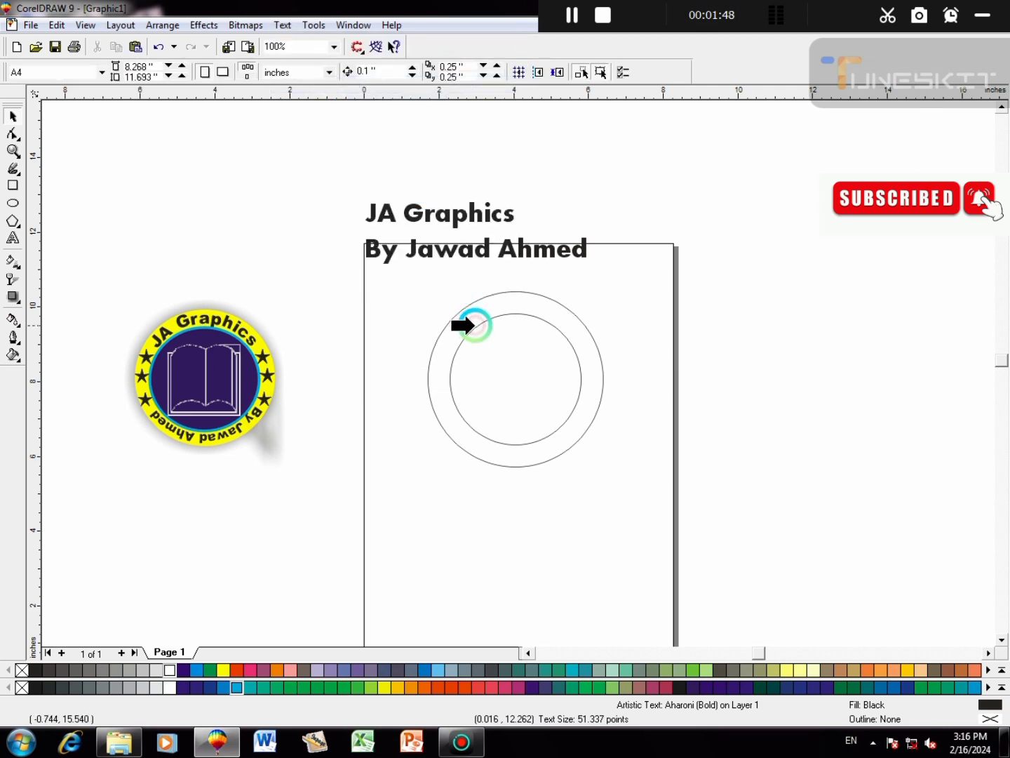
pyautogui.click(468, 326)
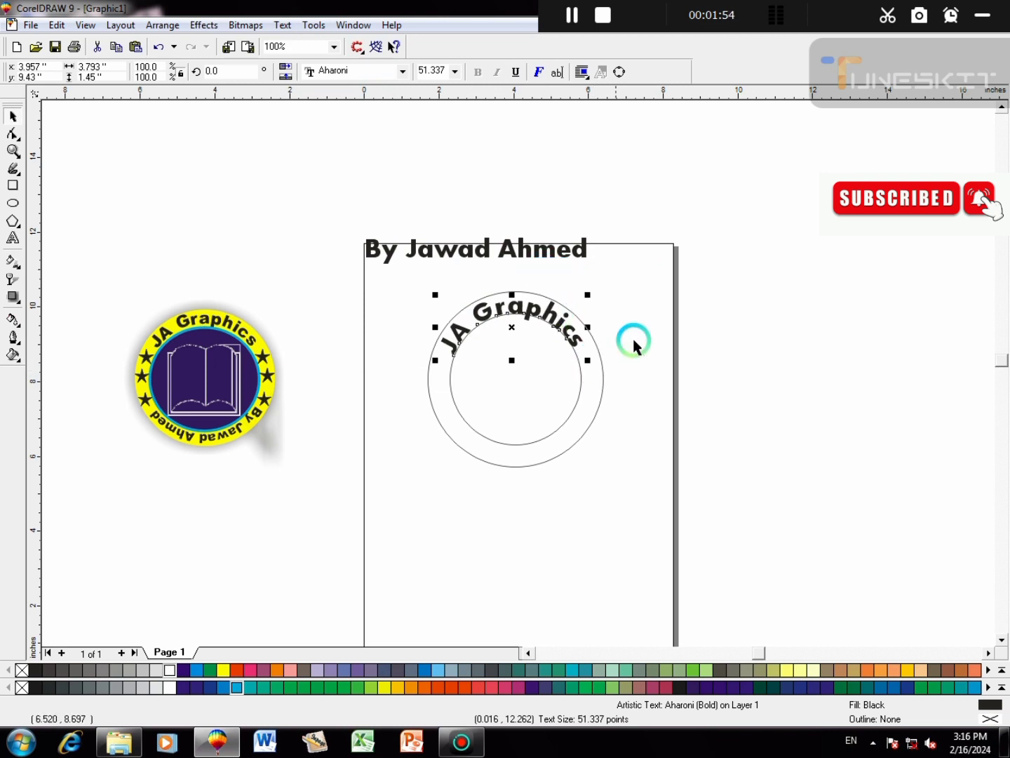
# - Try the bottom and right-side placements for the curved "JA Graphics" text, and return it to the top placement
pyautogui.click(560, 347)
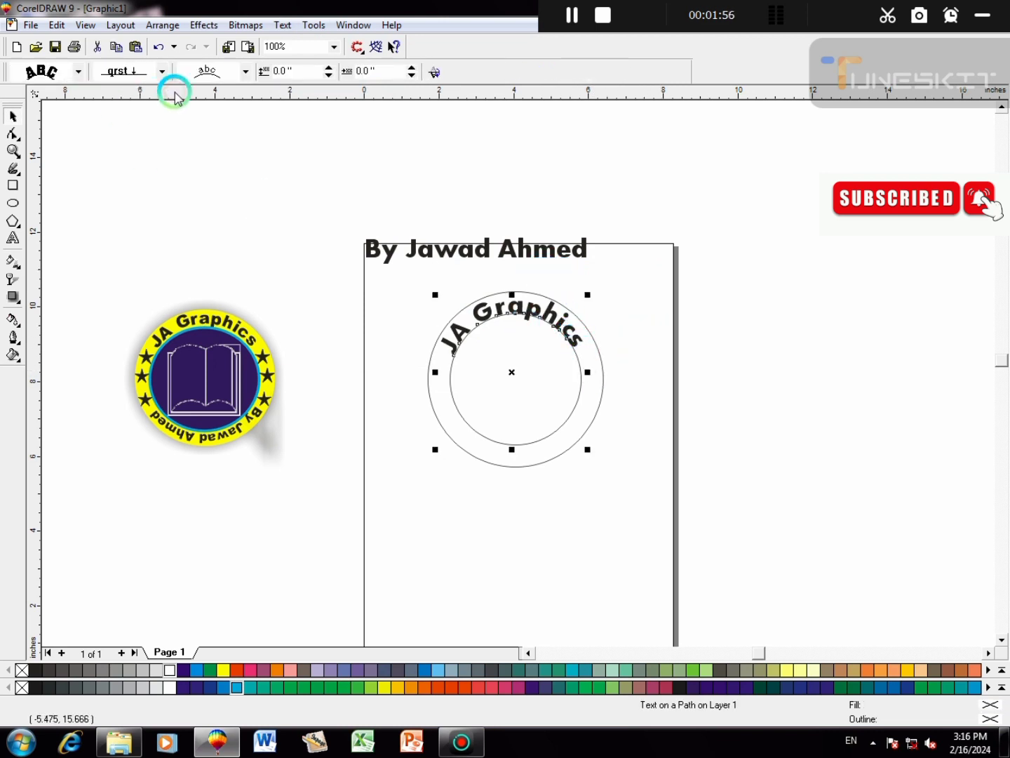
pyautogui.click(207, 71)
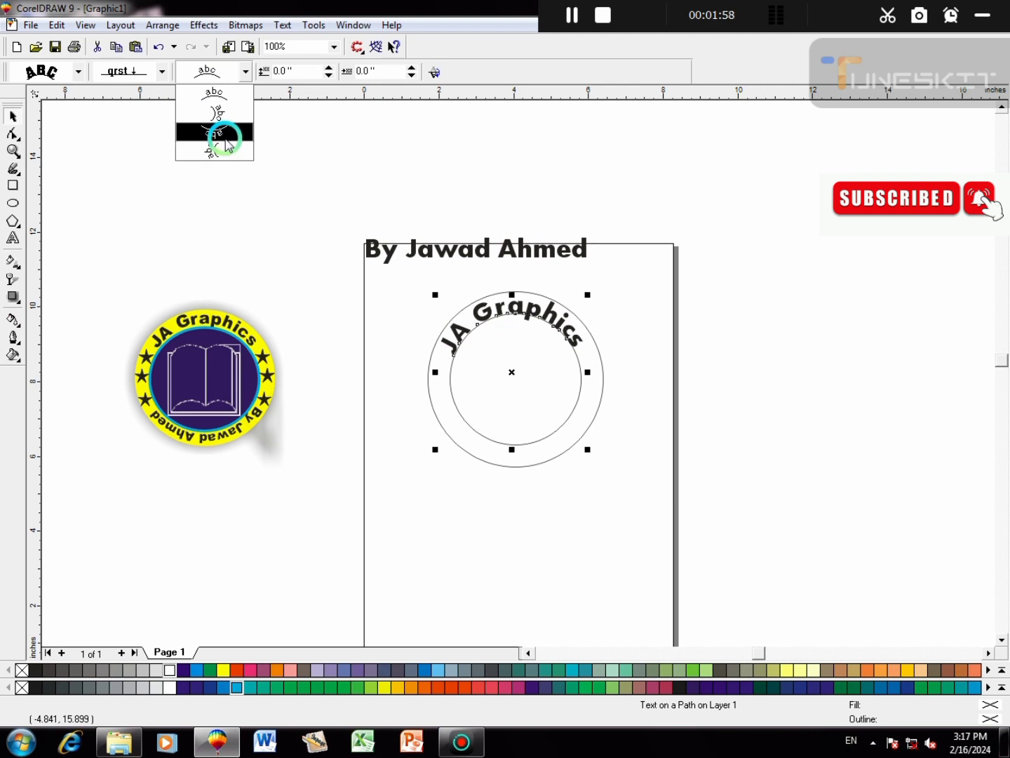
pyautogui.click(224, 136)
pyautogui.click(218, 73)
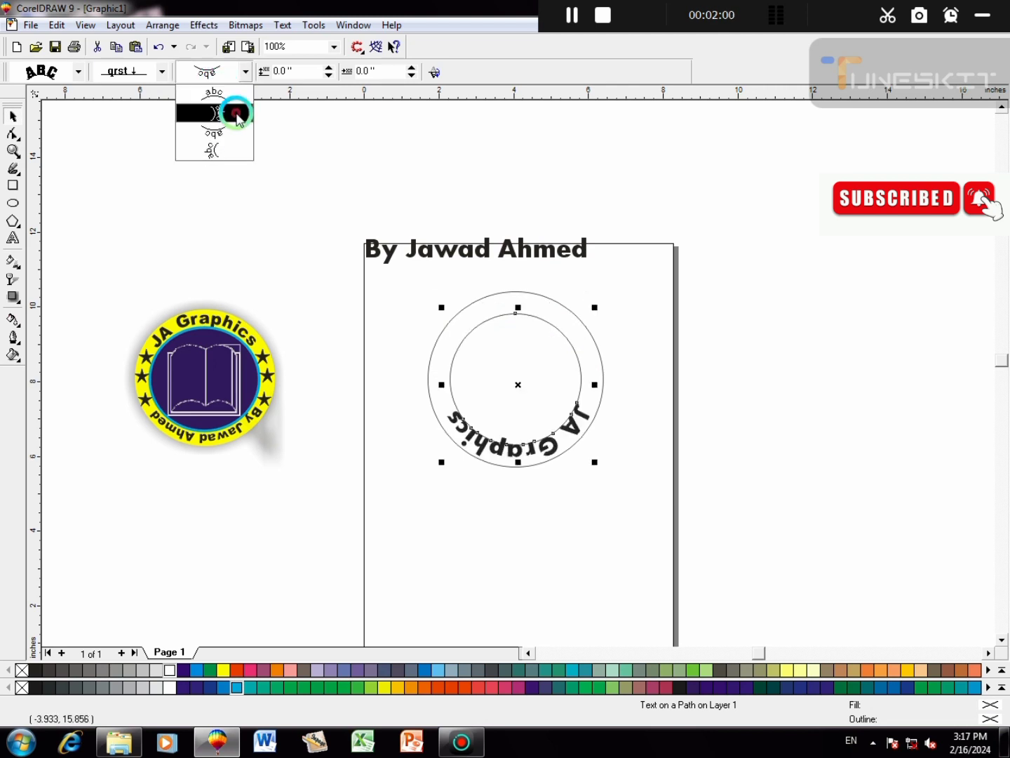
pyautogui.click(232, 108)
pyautogui.click(216, 72)
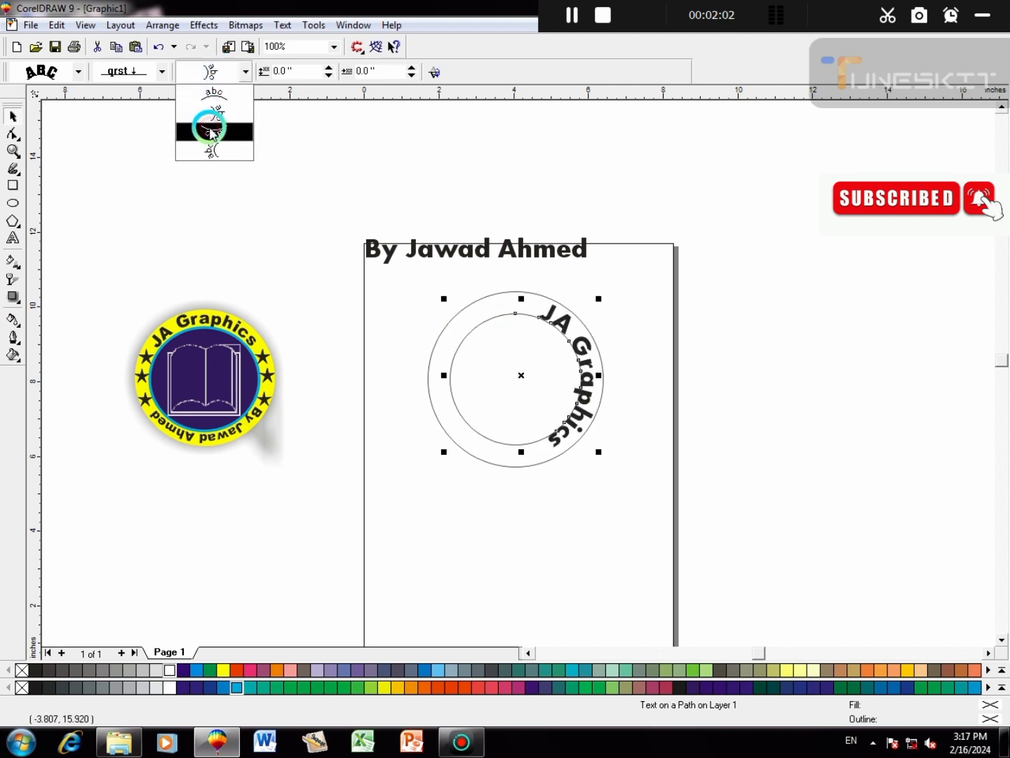
pyautogui.click(209, 117)
pyautogui.click(210, 70)
pyautogui.click(212, 92)
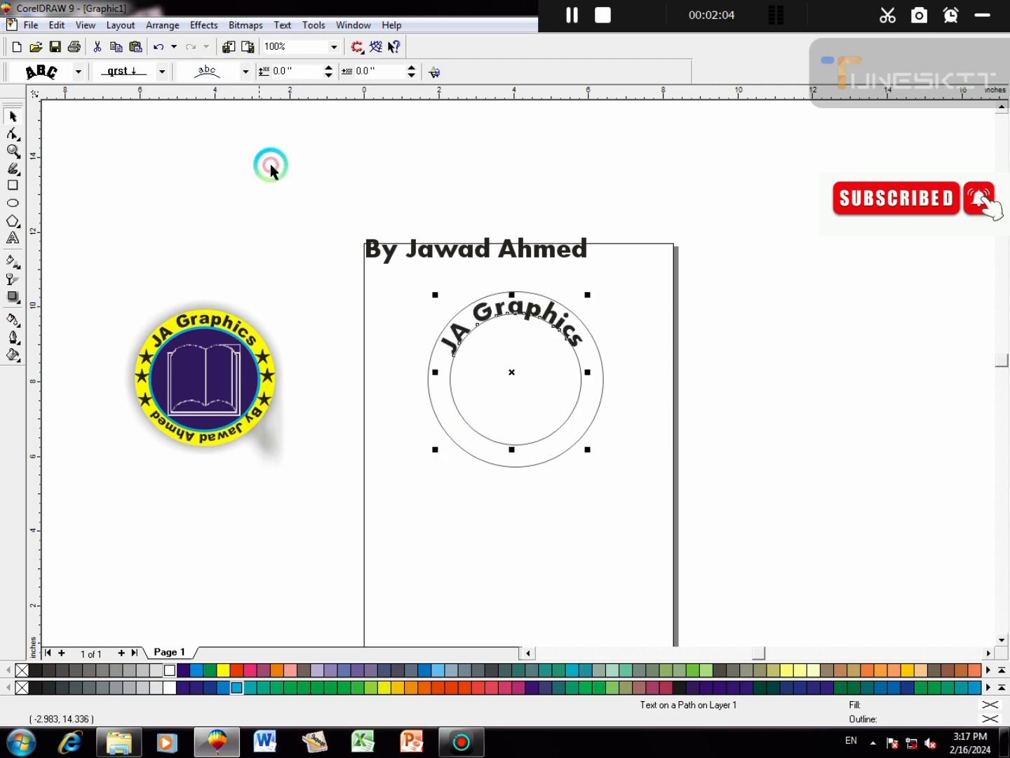
# - Set the curved "JA Graphics" text's distance from the inner circle path to 0.05 inches
pyautogui.click(678, 325)
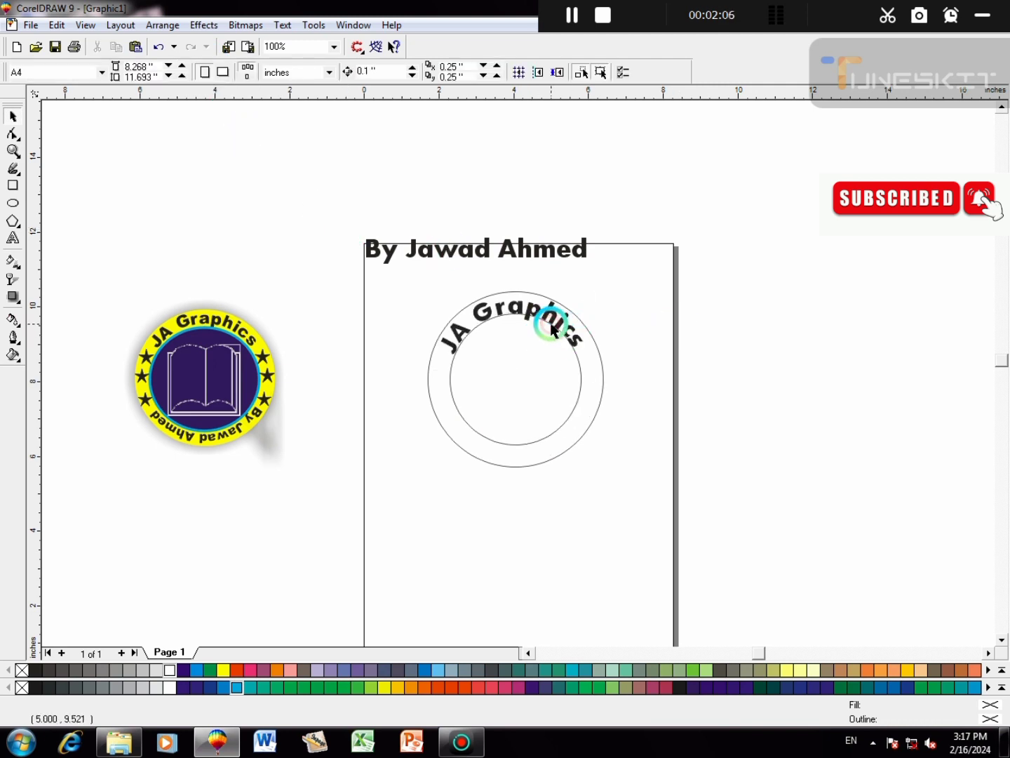
pyautogui.click(554, 326)
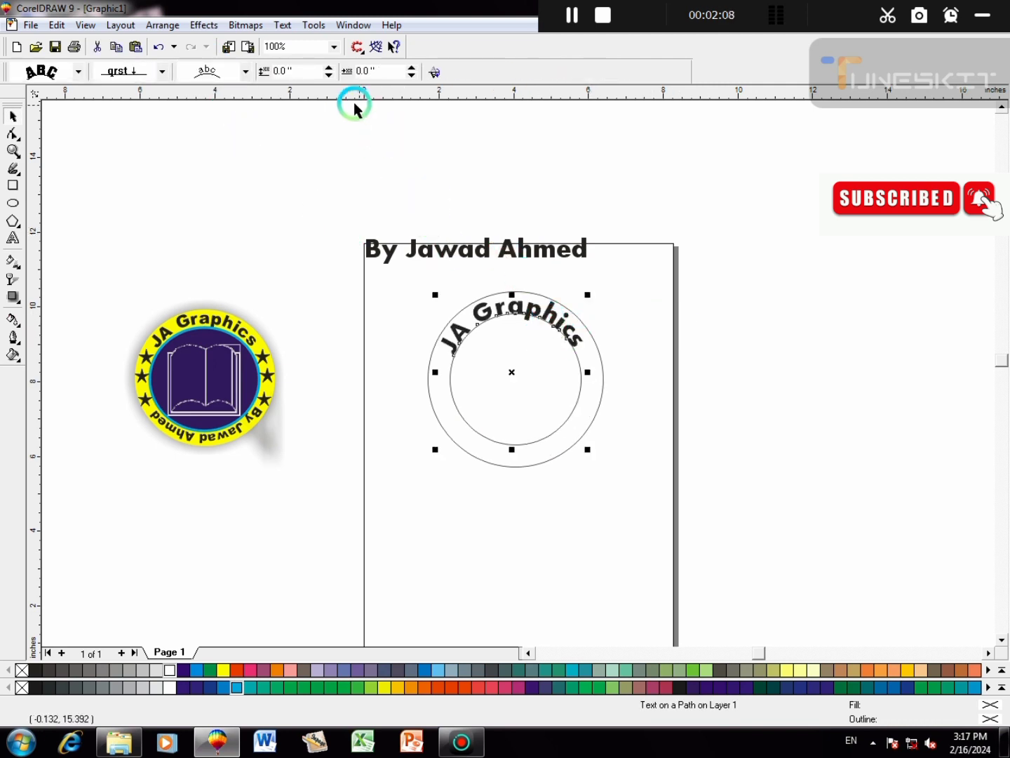
pyautogui.click(329, 68)
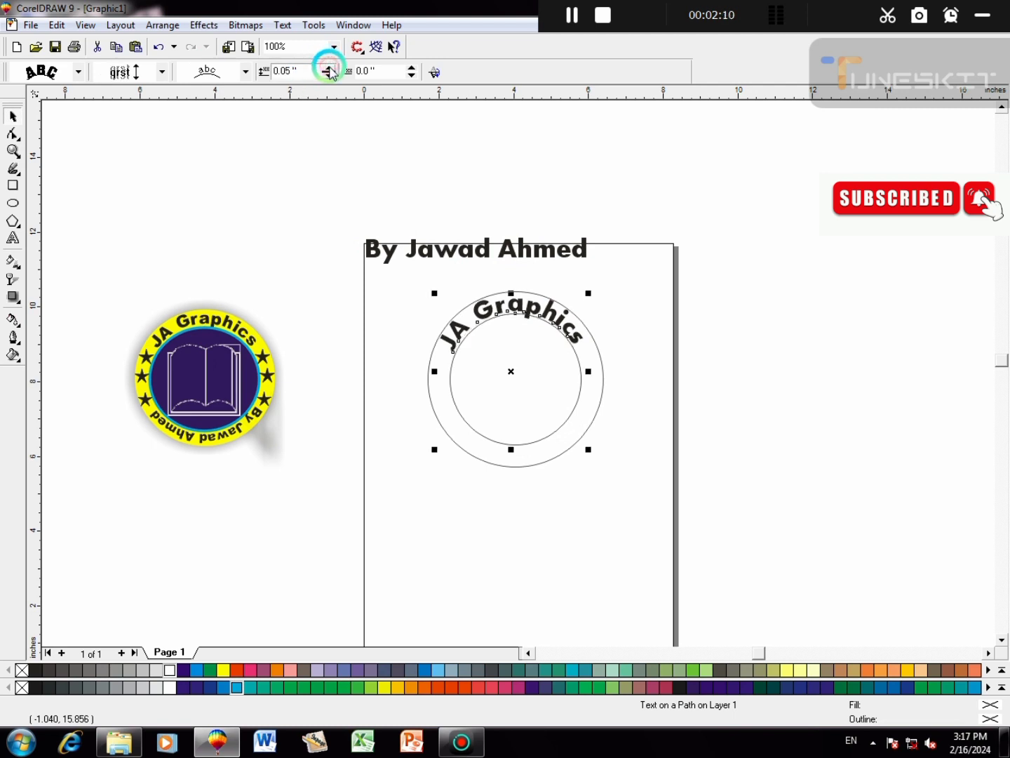
pyautogui.click(329, 68)
pyautogui.click(330, 76)
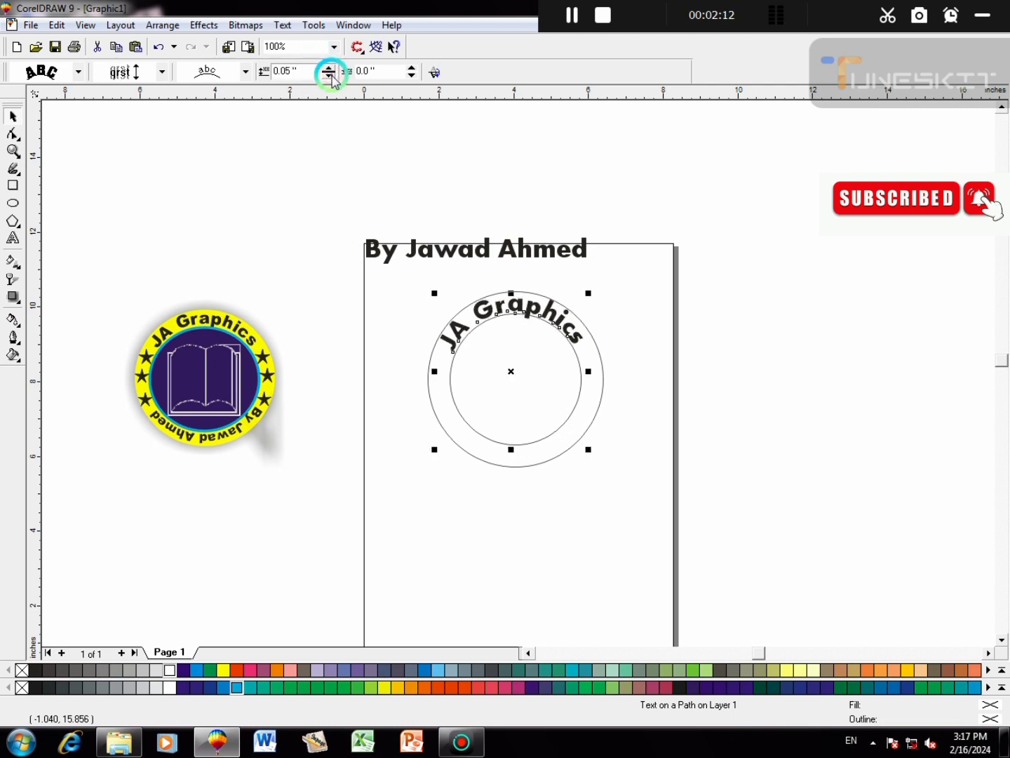
pyautogui.click(710, 205)
# - Fit the byline text to the path of the outer circle
pyautogui.click(477, 258)
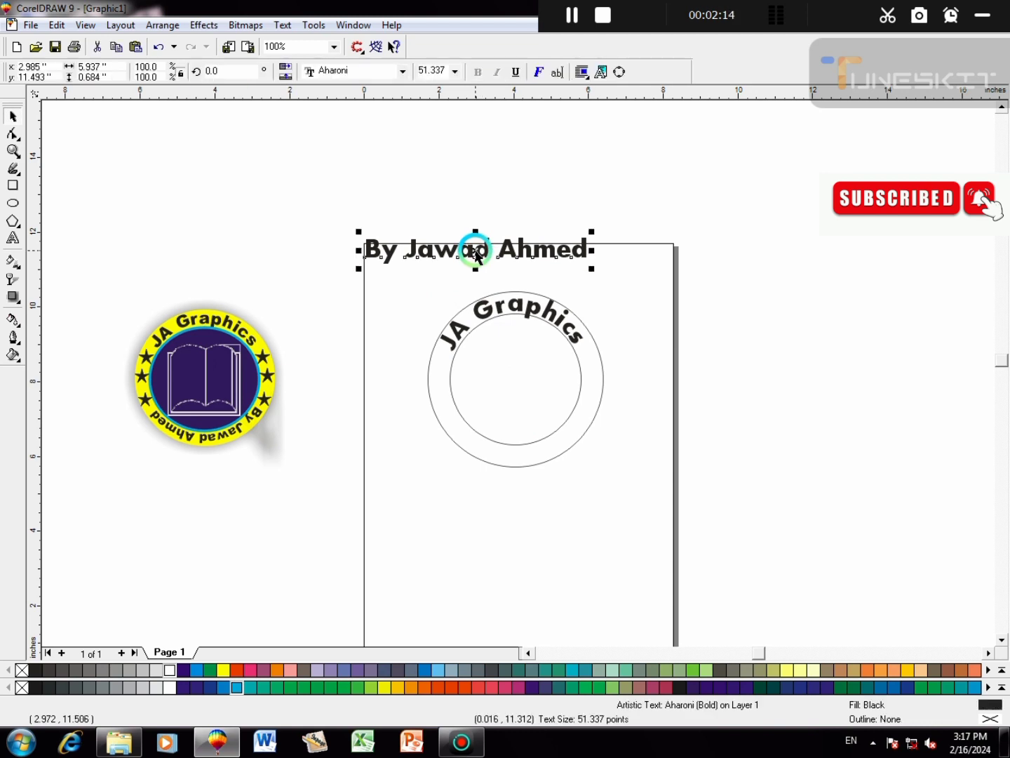
pyautogui.click(283, 27)
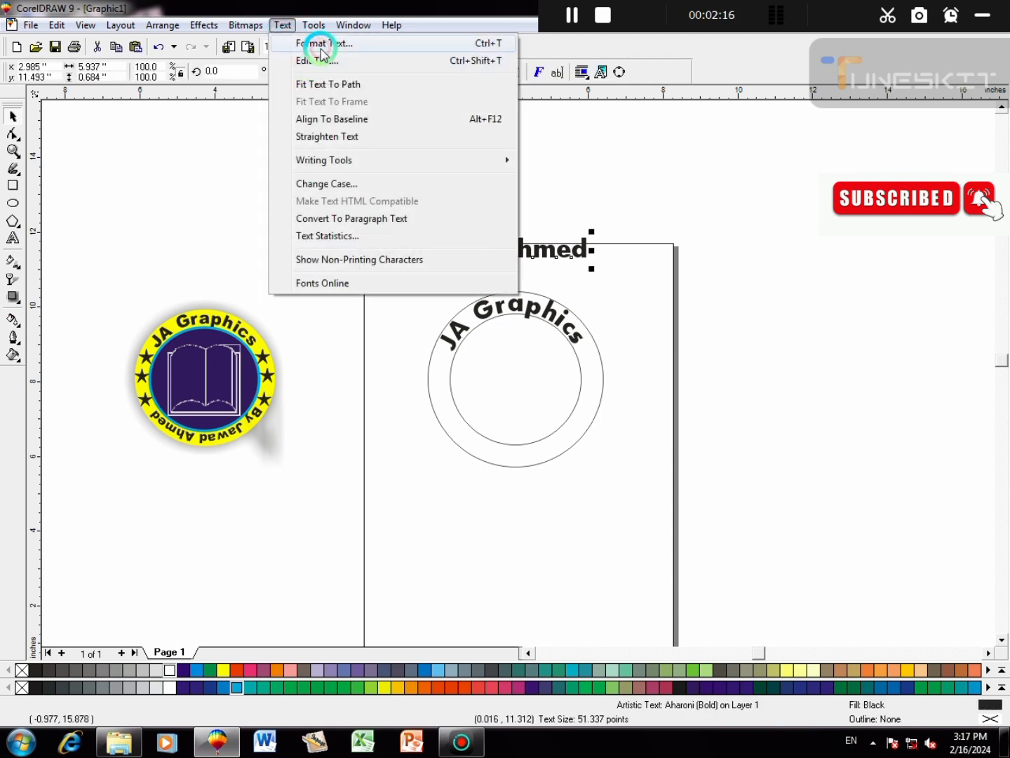
pyautogui.click(328, 85)
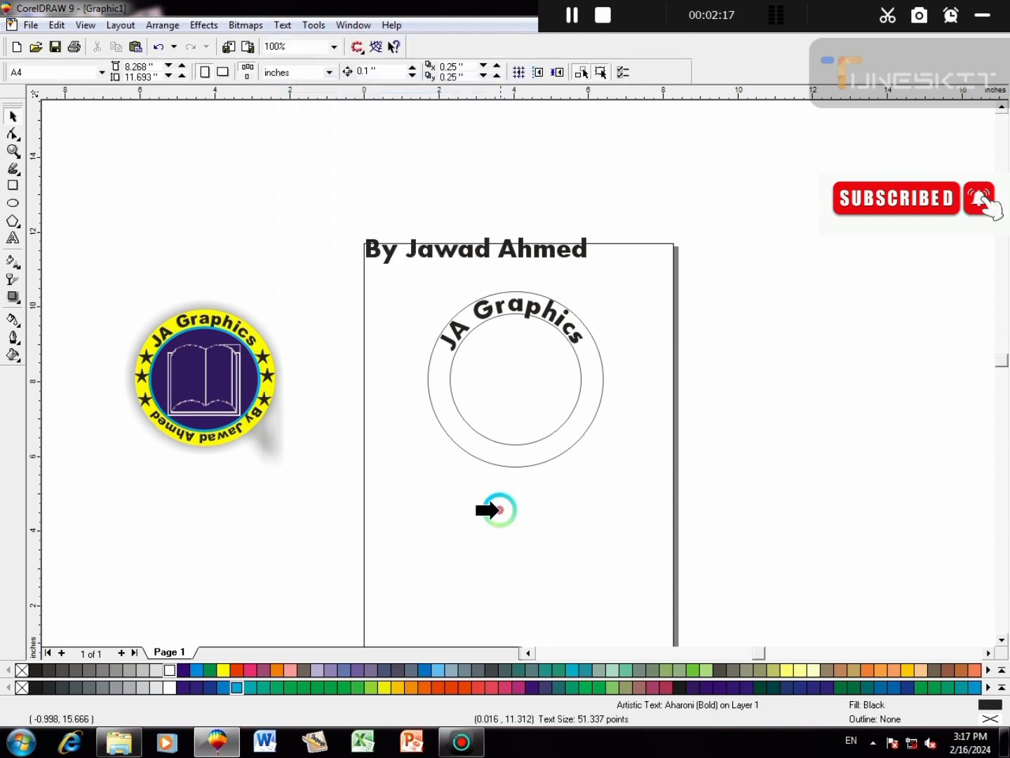
pyautogui.click(476, 456)
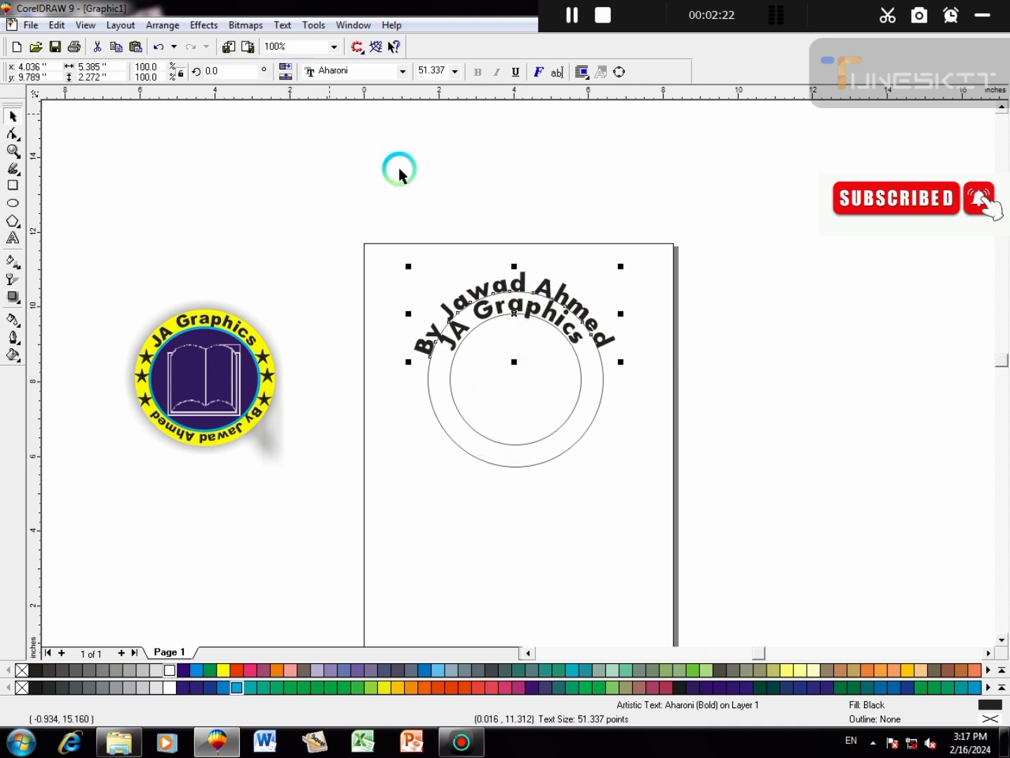
pyautogui.click(705, 305)
# - Change the curved byline's placement on the outer circle to the bottom
pyautogui.click(564, 288)
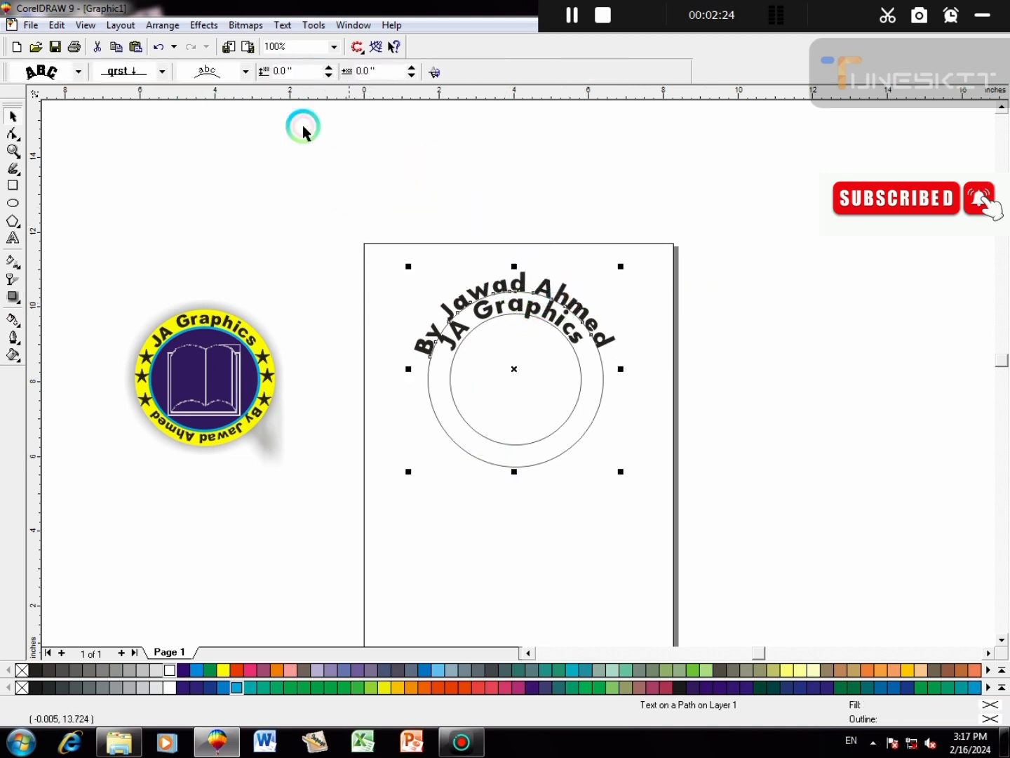
pyautogui.click(210, 71)
pyautogui.click(220, 135)
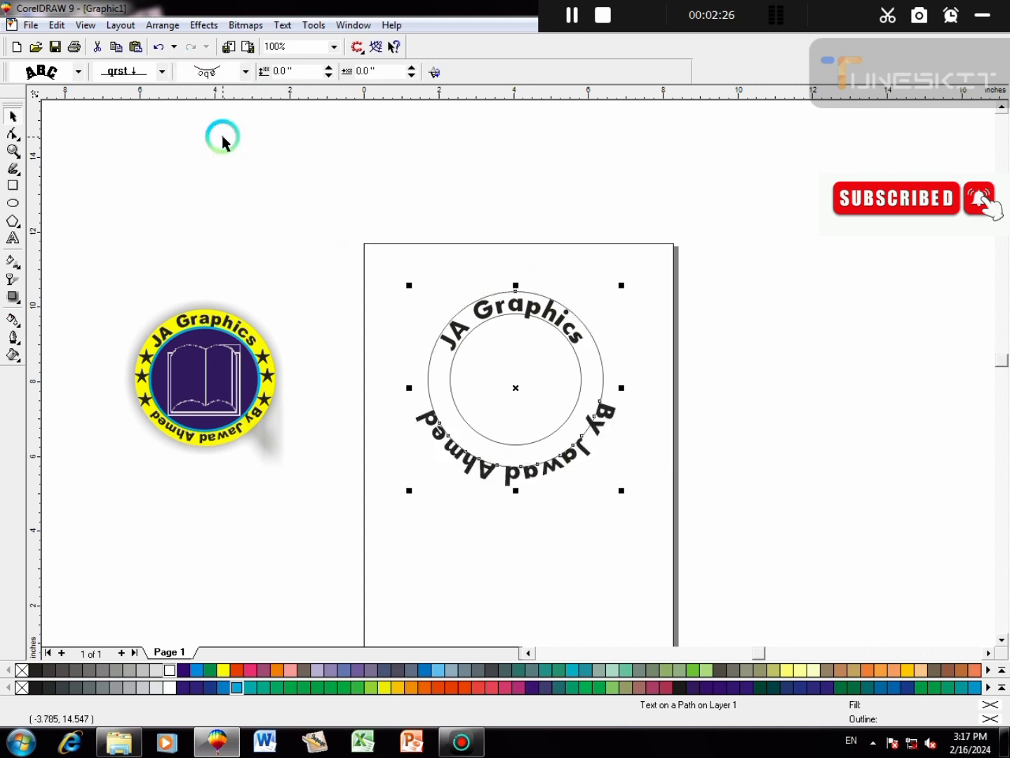
# - Set the curved byline's distance from the outer circle path to -0.5 inches, so it sits between the circles
pyautogui.click(328, 76)
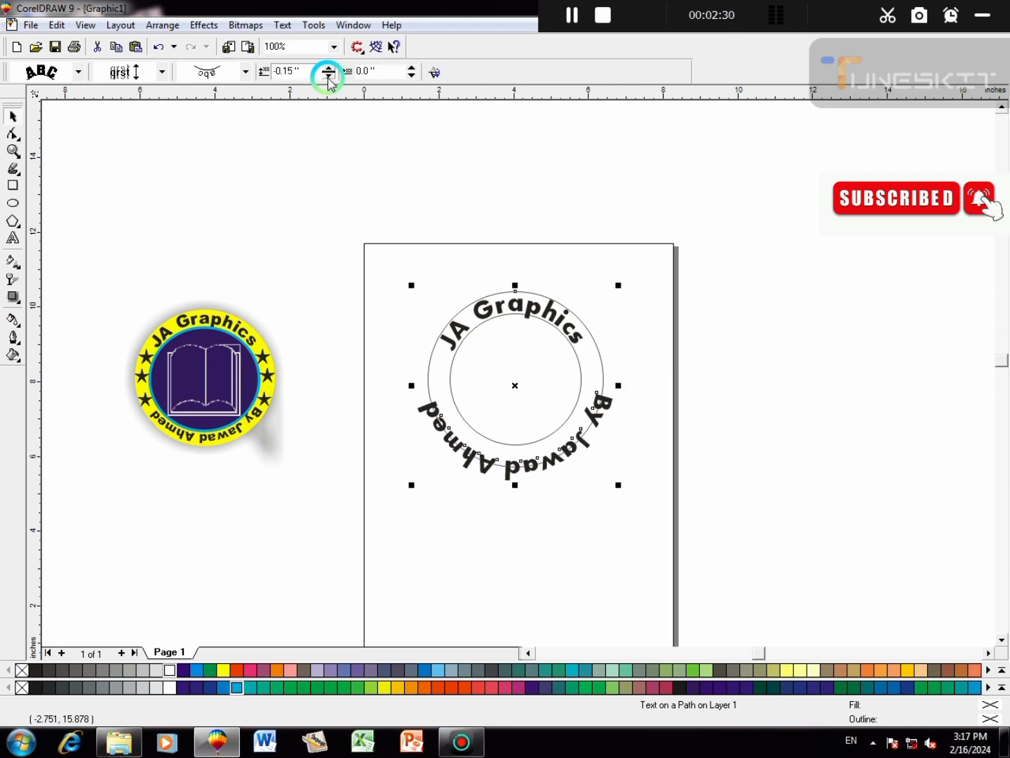
pyautogui.click(328, 75)
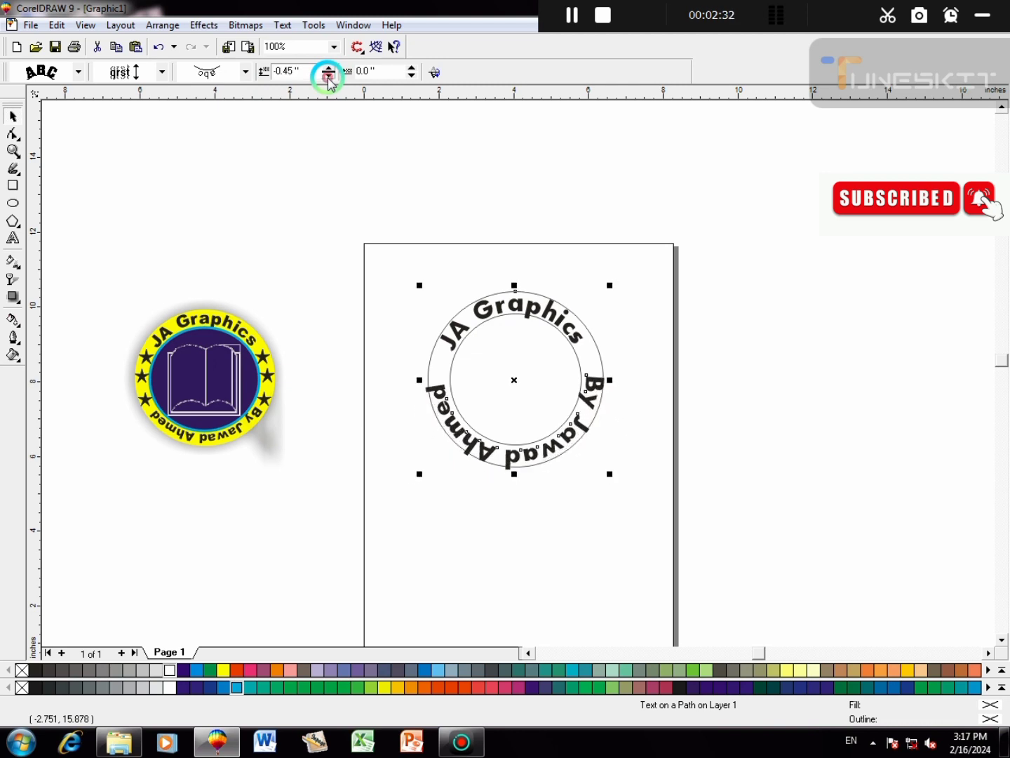
pyautogui.click(328, 76)
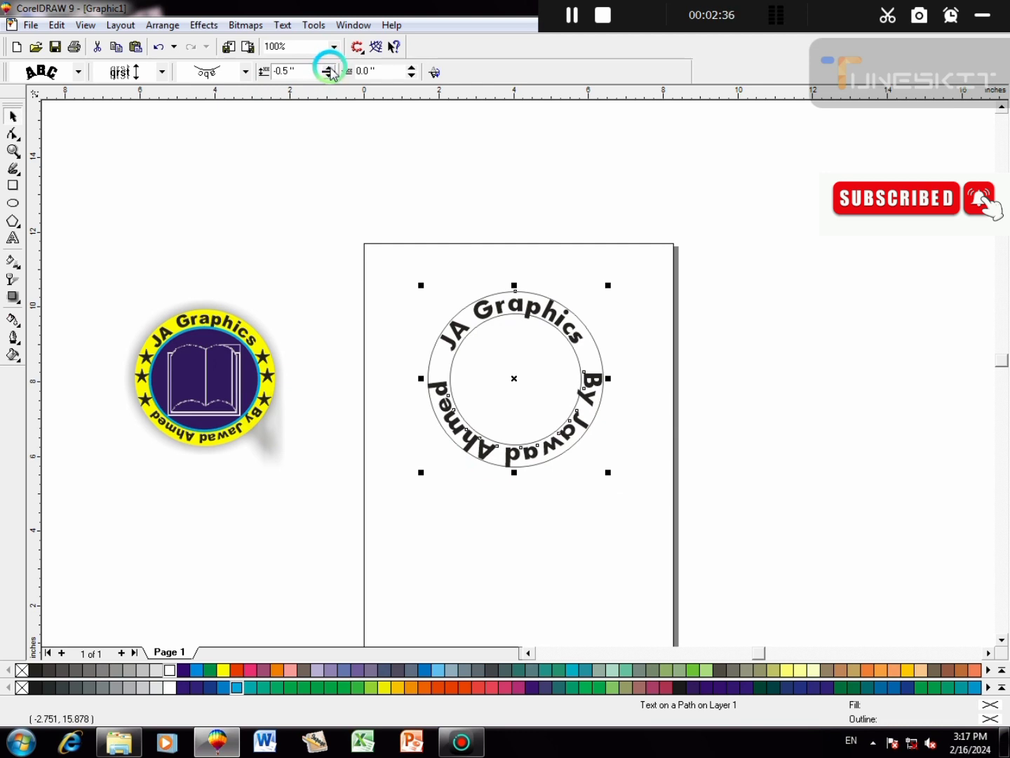
pyautogui.click(640, 308)
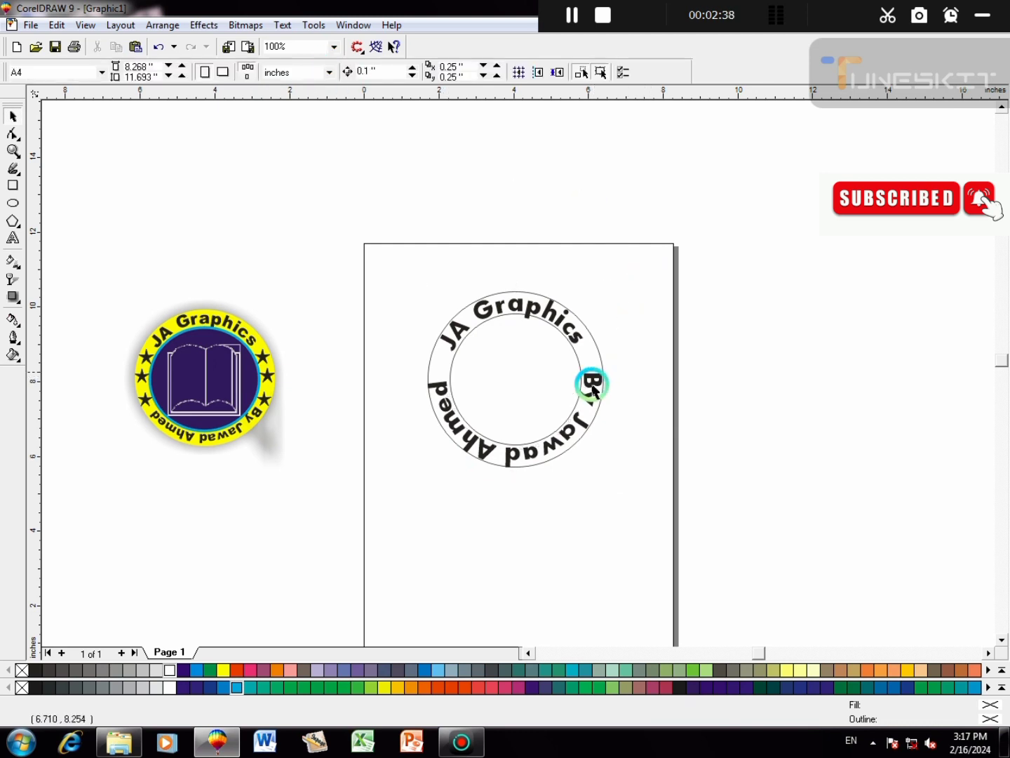
# - Try a negative horizontal offset for the curved byline, and return it to 0.0 inches with the path distance at -0.5 inches
pyautogui.click(591, 408)
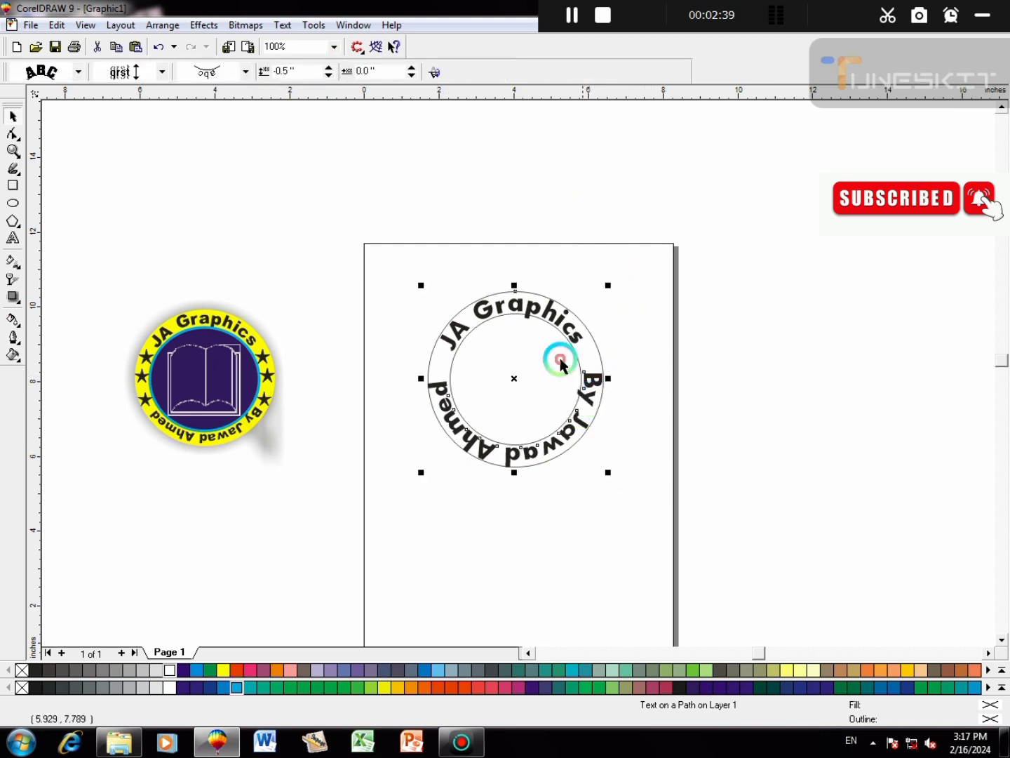
pyautogui.click(412, 77)
pyautogui.click(412, 77)
pyautogui.click(412, 69)
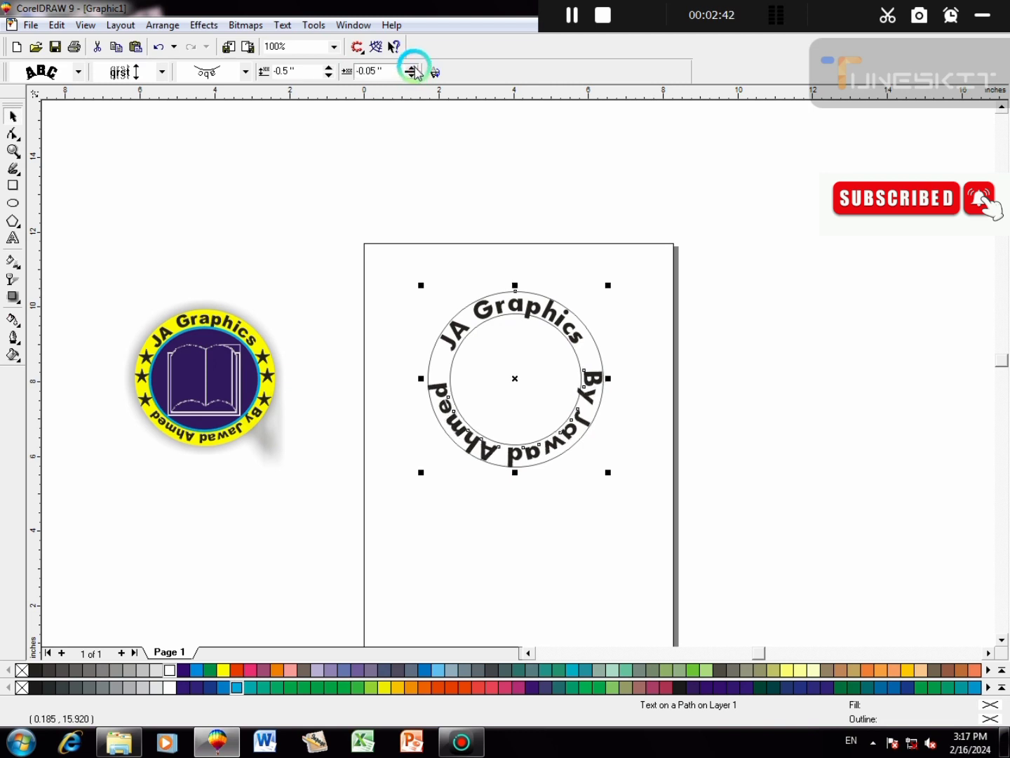
pyautogui.click(412, 68)
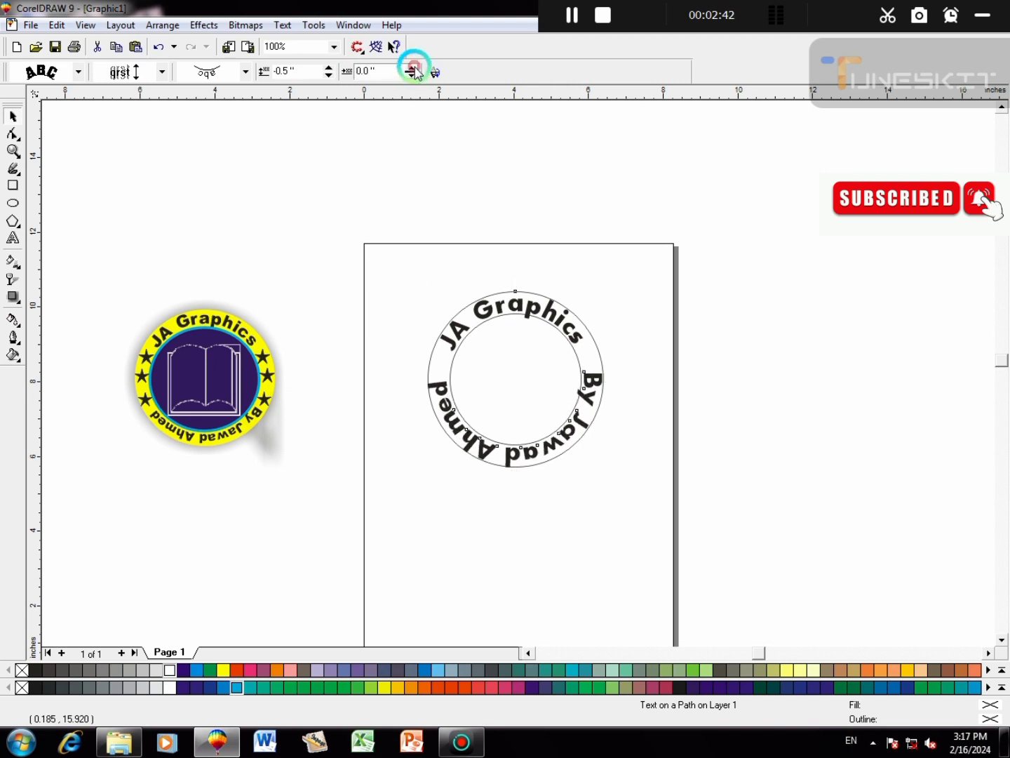
pyautogui.click(330, 75)
pyautogui.click(331, 68)
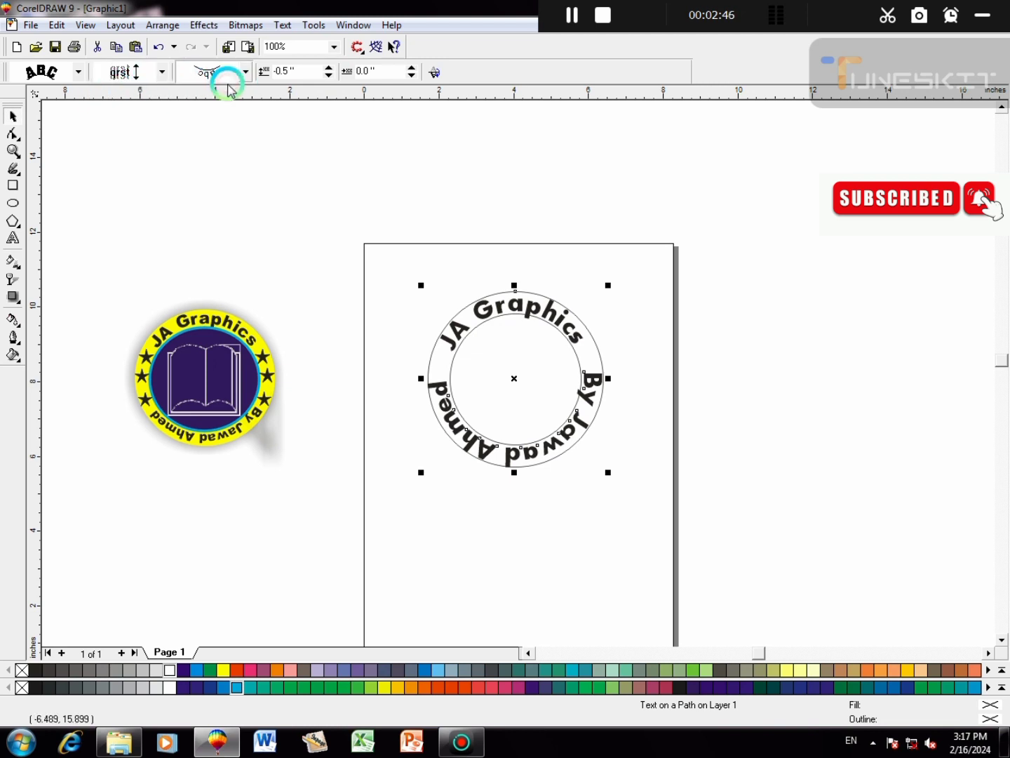
pyautogui.click(632, 380)
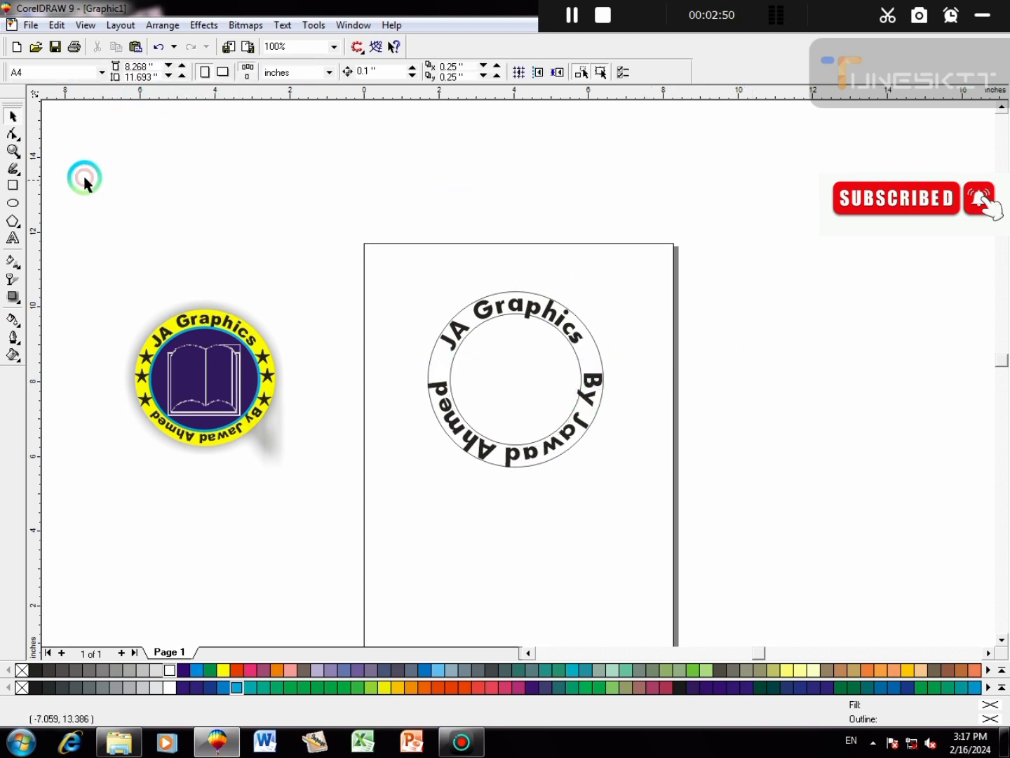
# - Try narrowing the inner circle to about 3.45 inches wide, and undo the resize
pyautogui.click(13, 150)
pyautogui.moveTo(400, 287); pyautogui.dragTo(660, 488)
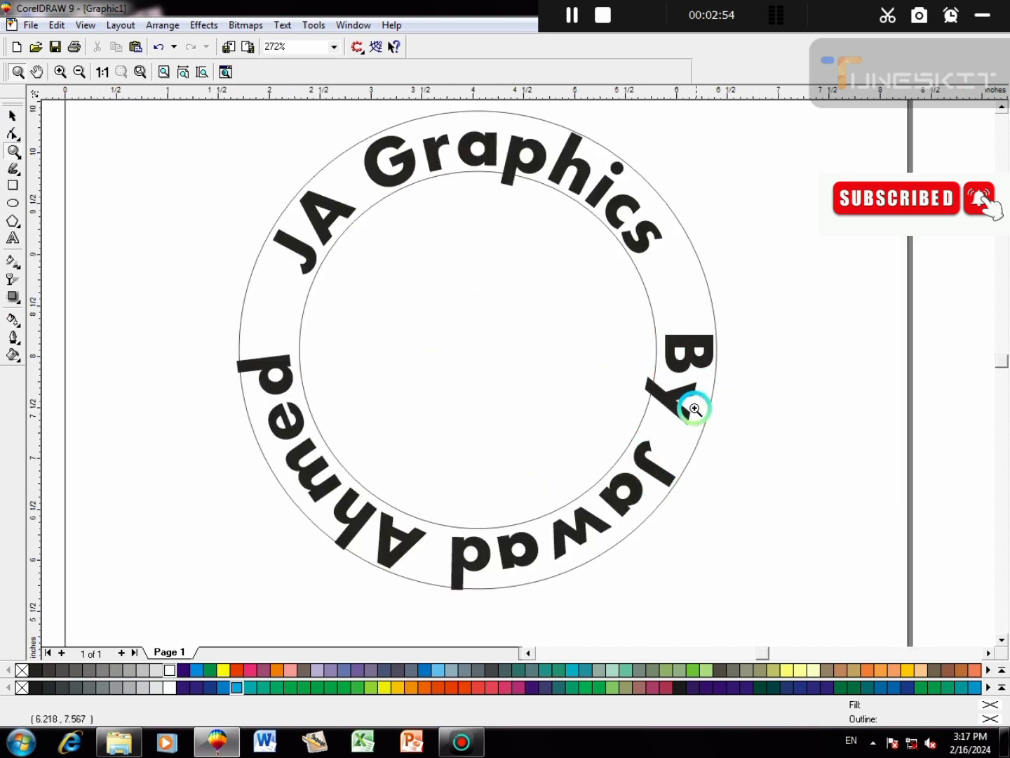
pyautogui.press('space')
pyautogui.click(654, 339)
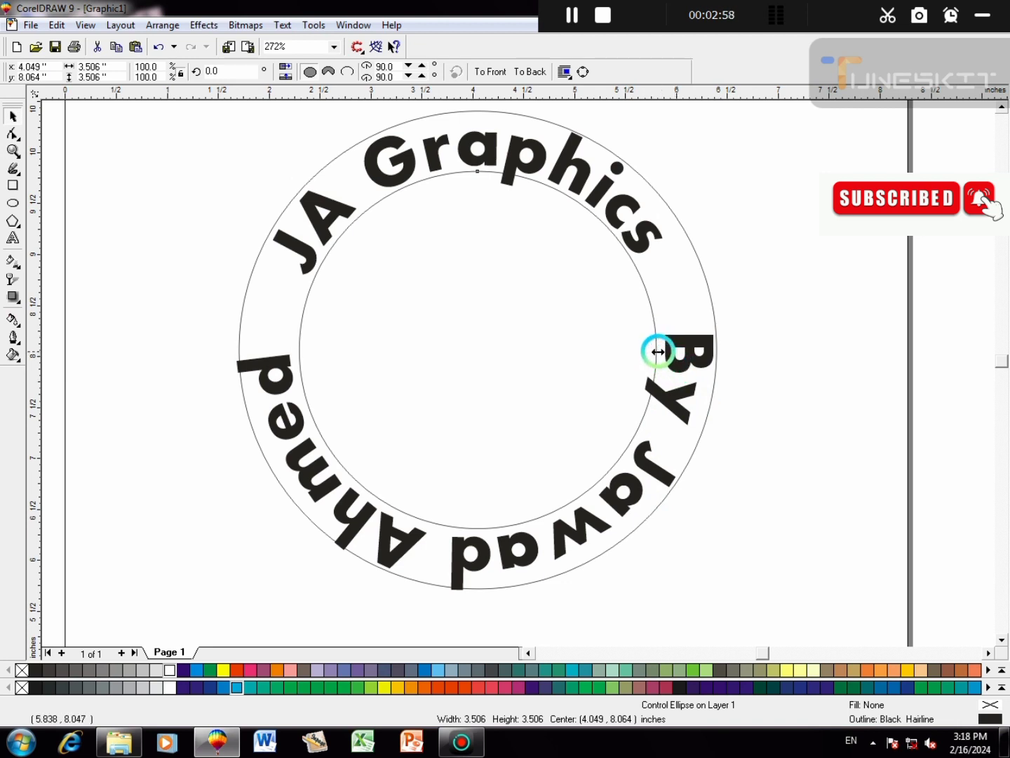
pyautogui.moveTo(658, 350); pyautogui.dragTo(653, 351)
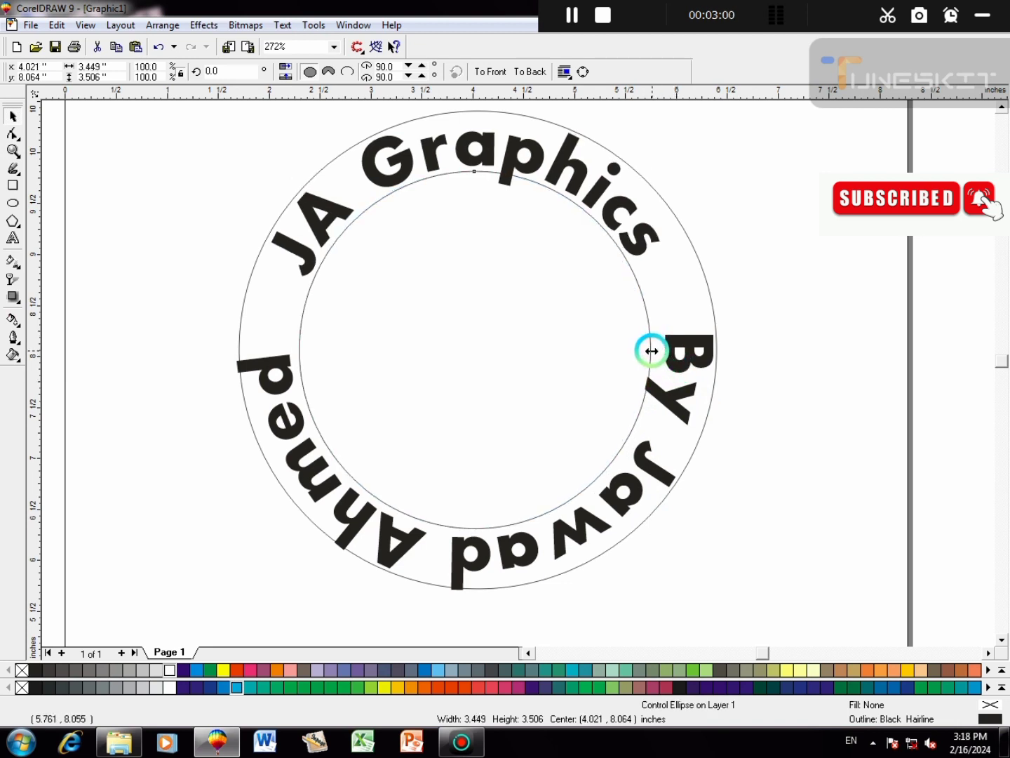
pyautogui.hotkey('ctrl', 'z')
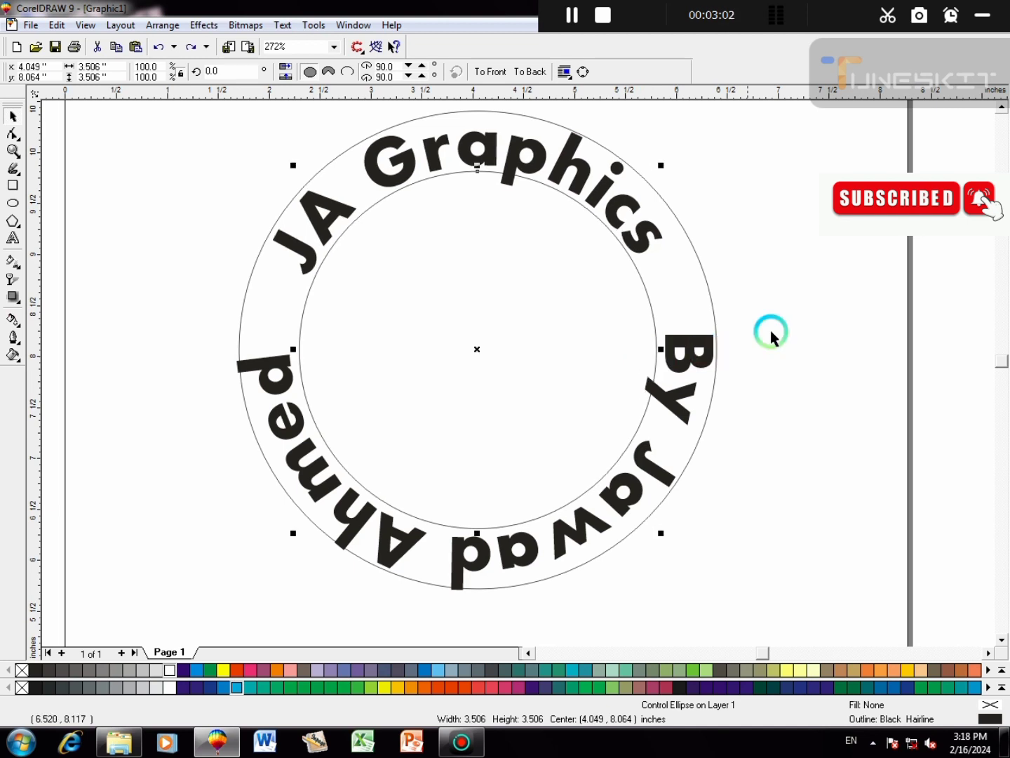
# - Delete the inner circle while keeping the curved text
pyautogui.click(656, 267)
pyautogui.click(641, 278)
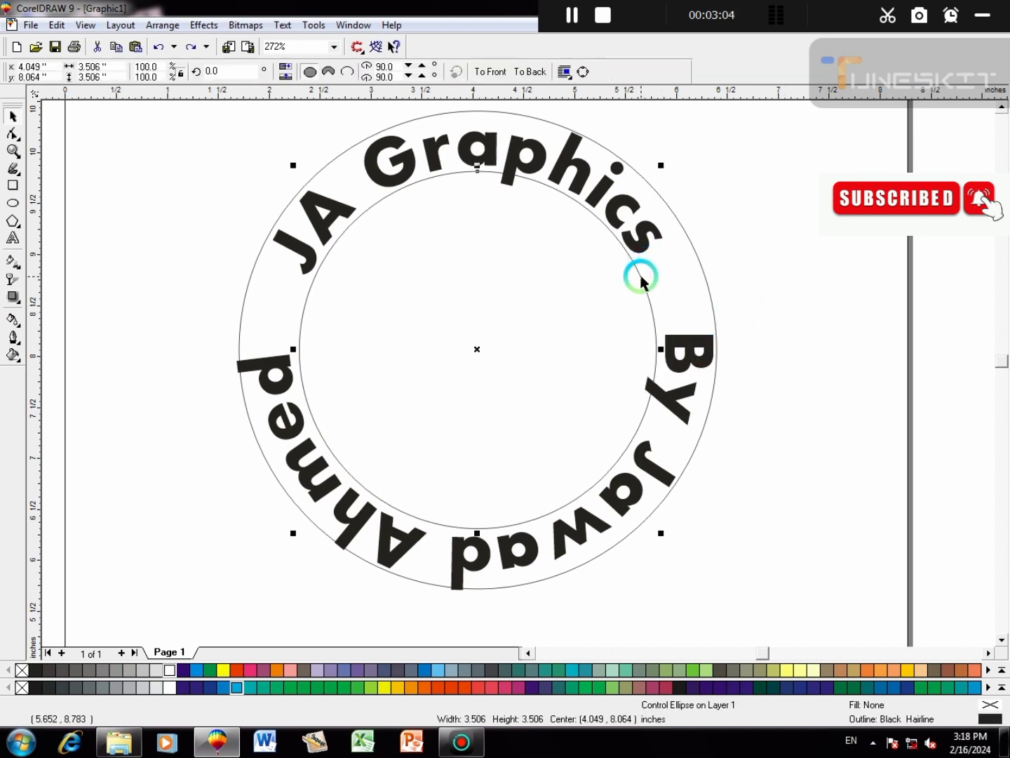
pyautogui.press('Delete')
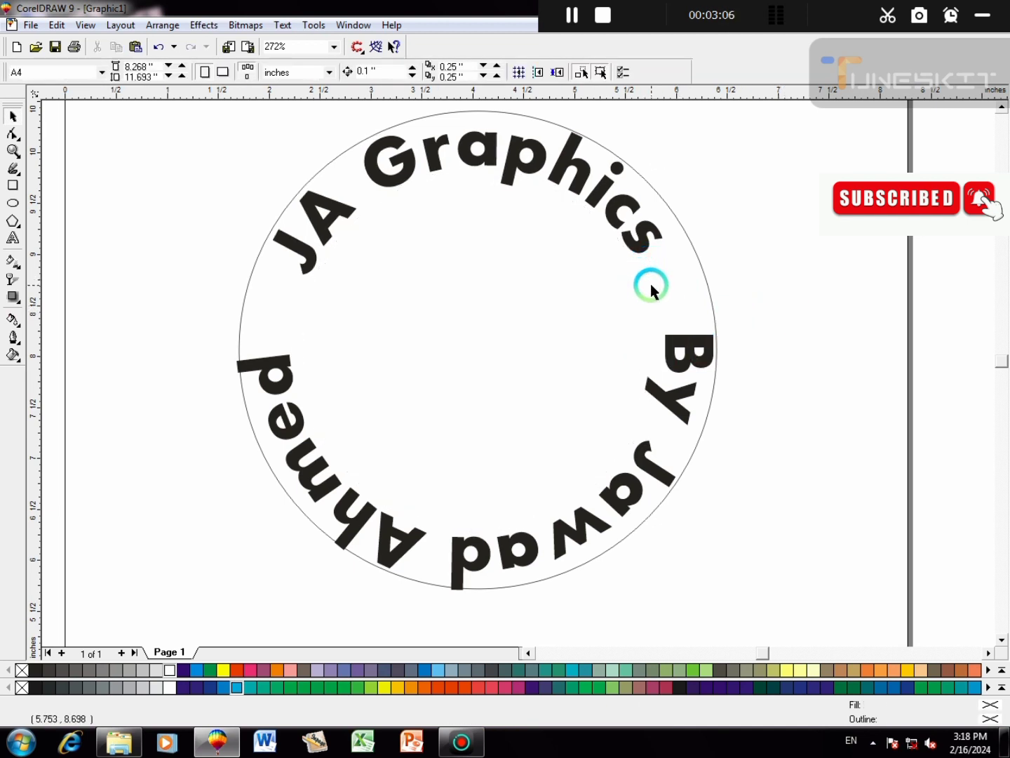
# - Draw a five-sided polygon about 0.93 by 0.83 inches beside the logo, reshape it into a star, and fill it black
pyautogui.click(14, 221)
pyautogui.moveTo(94, 188); pyautogui.dragTo(200, 285)
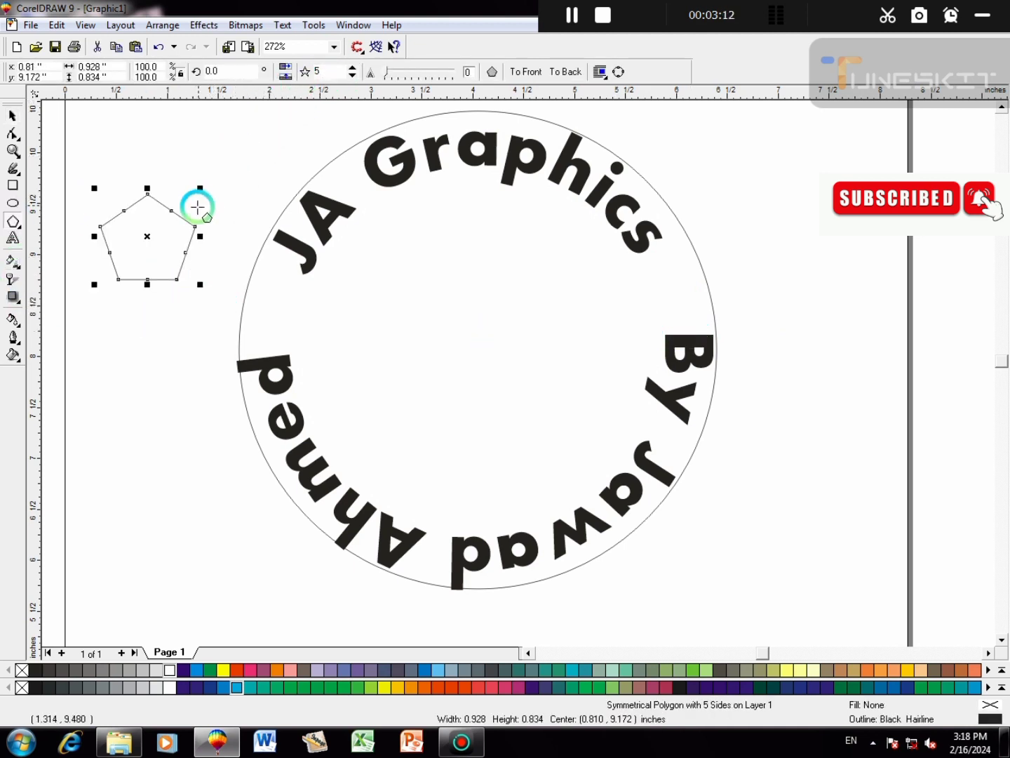
pyautogui.moveTo(171, 212); pyautogui.dragTo(154, 232)
pyautogui.click(214, 165)
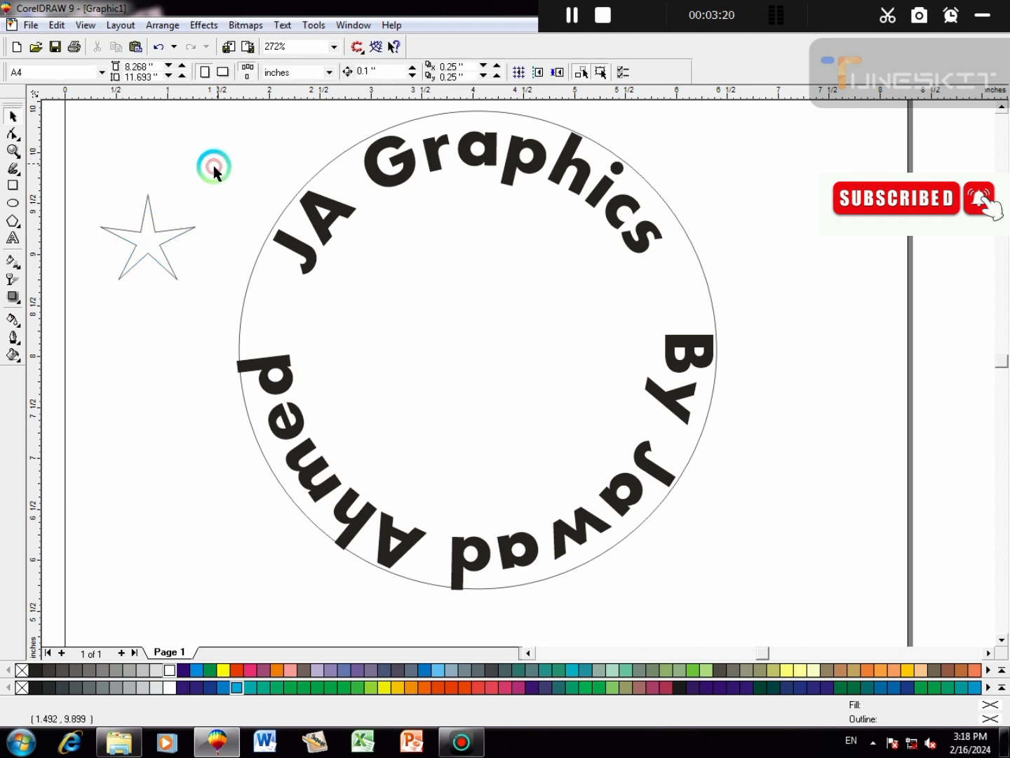
pyautogui.click(158, 265)
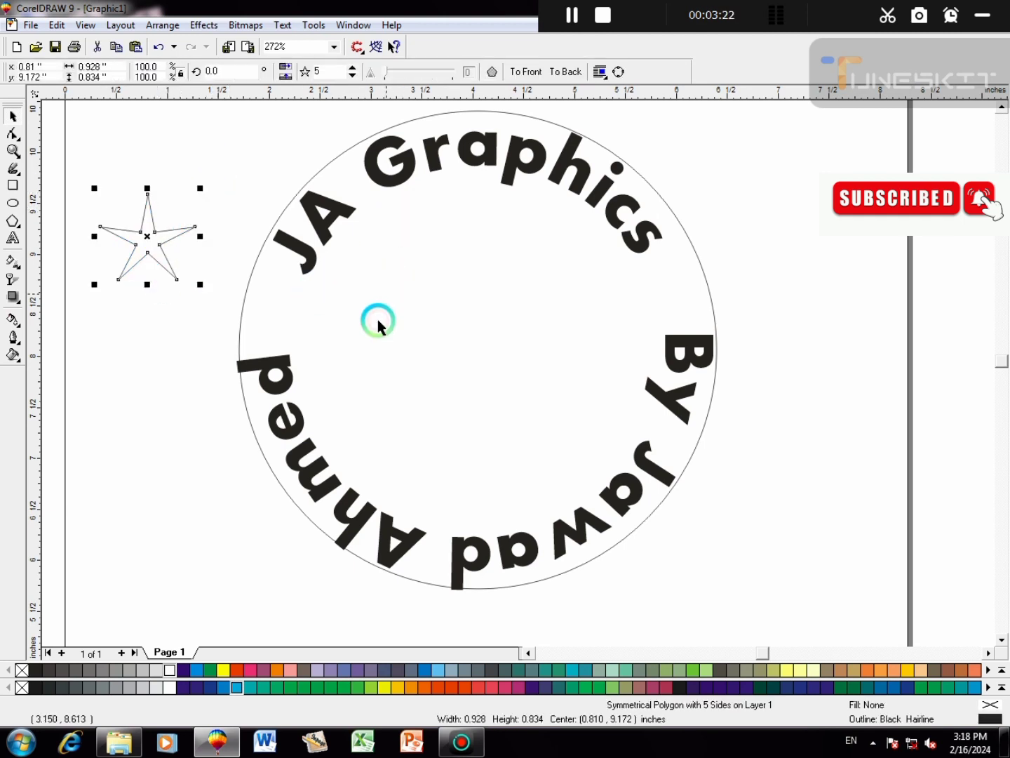
pyautogui.click(35, 670)
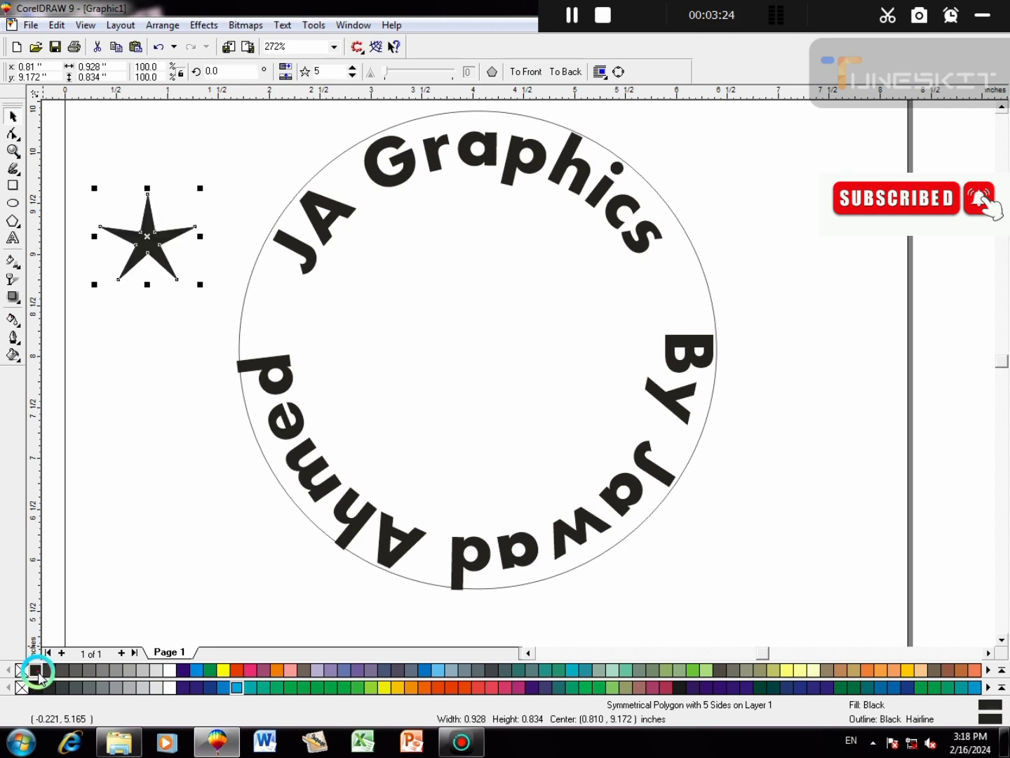
# - Try reducing the height of the curved byline and its circle from the upper edge, and undo the resize
pyautogui.click(691, 364)
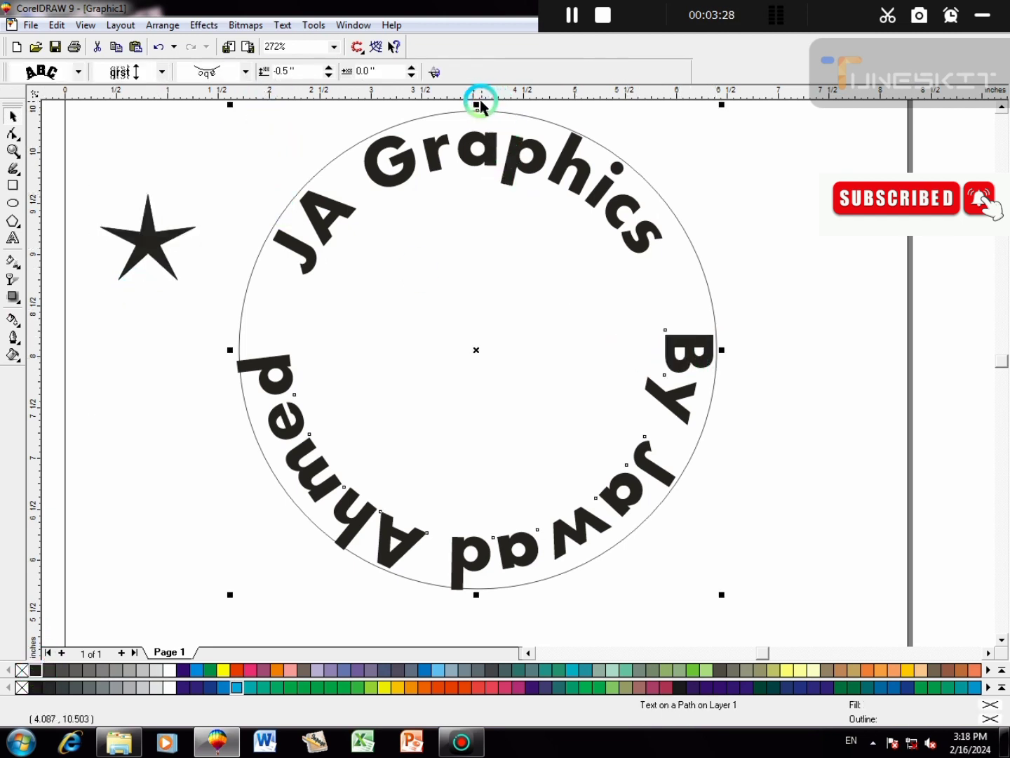
pyautogui.moveTo(477, 104); pyautogui.dragTo(478, 125)
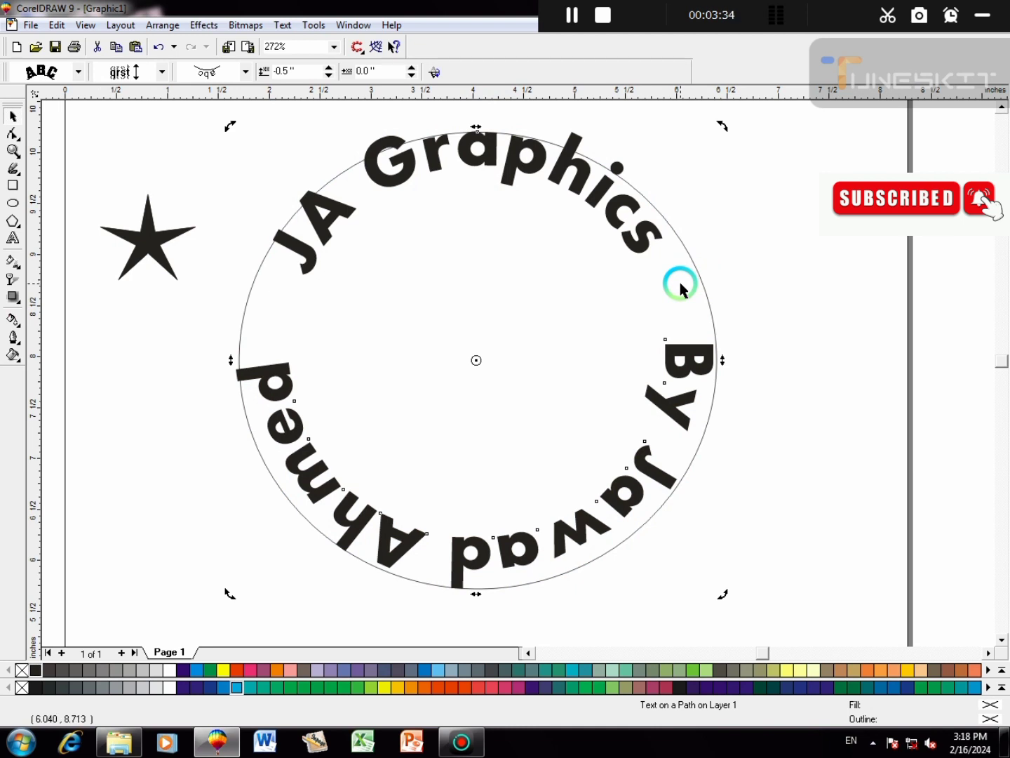
pyautogui.hotkey('ctrl', 'z')
# - Delete the outer circle while keeping both curved texts
pyautogui.click(723, 271)
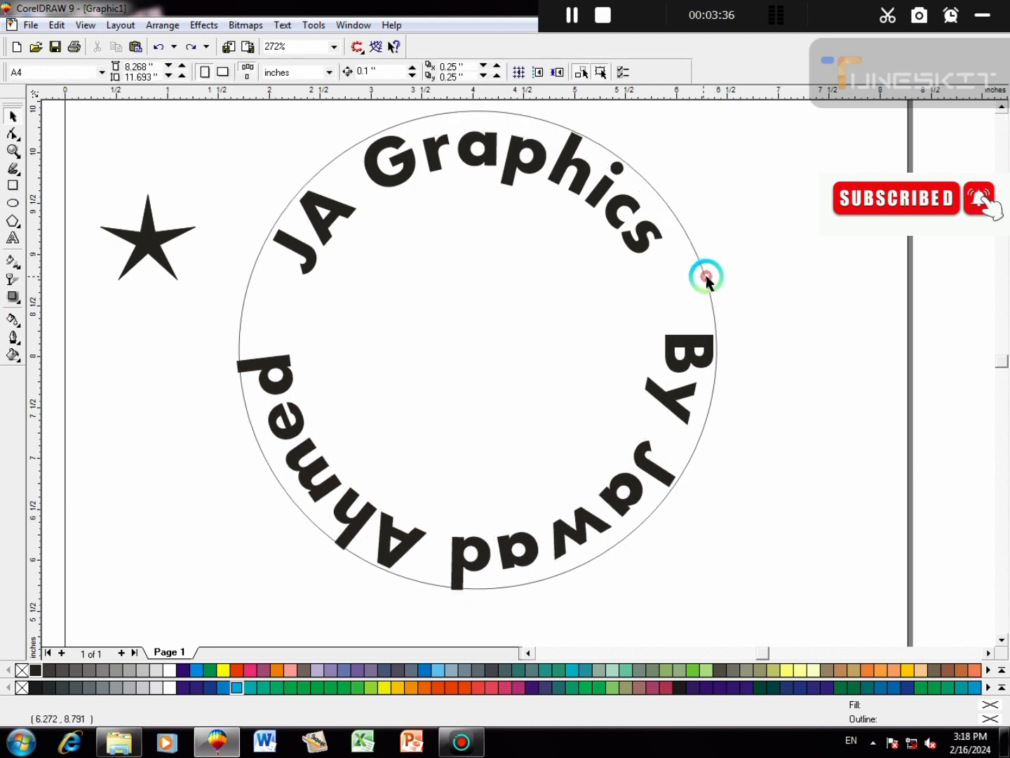
pyautogui.click(706, 281)
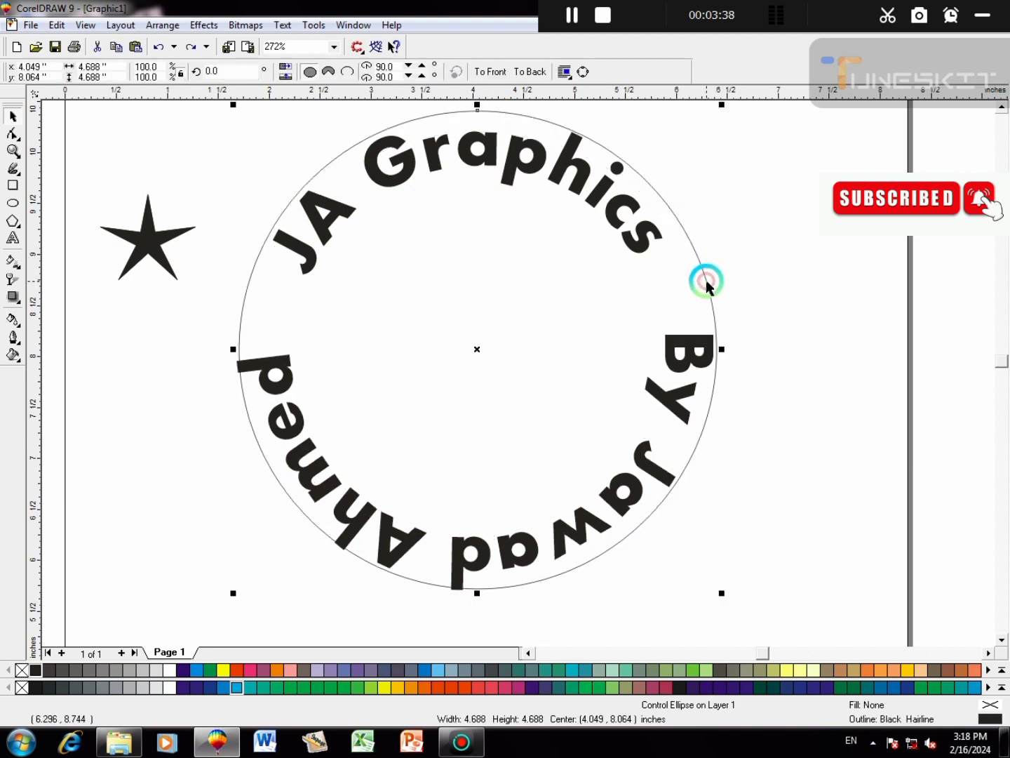
pyautogui.press('Delete')
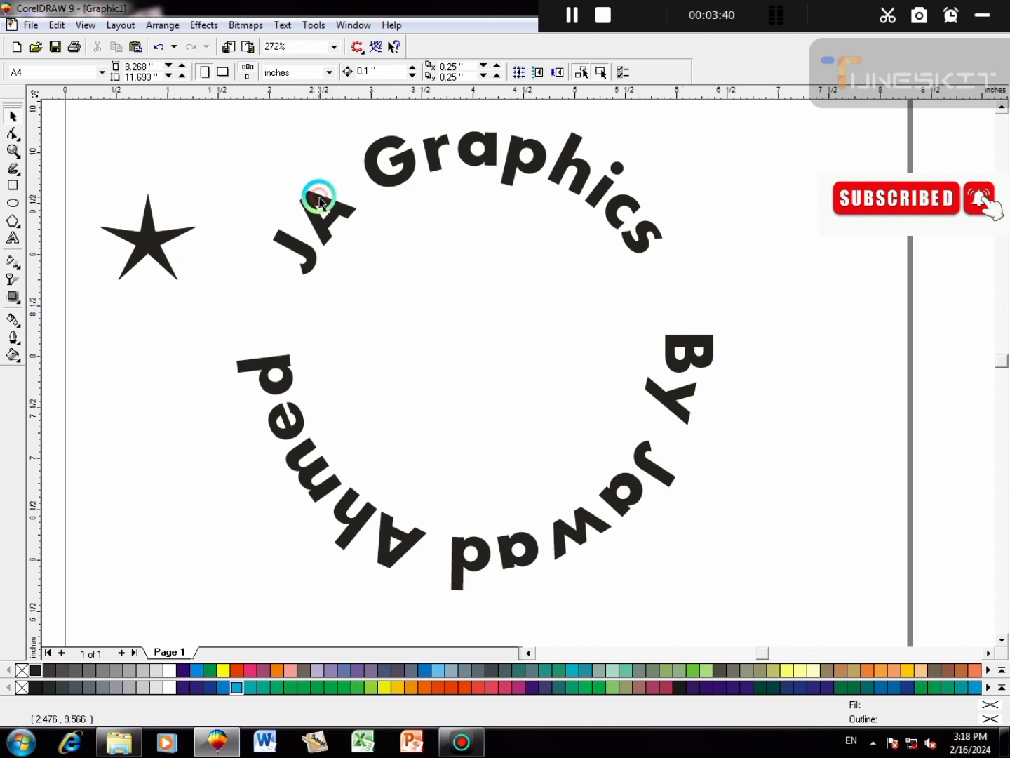
# - Place the star in the gap before "JA Graphics", undo the accidental distortion, and put a copy in the opposite gap before "By"
pyautogui.moveTo(263, 300); pyautogui.dragTo(598, 263)
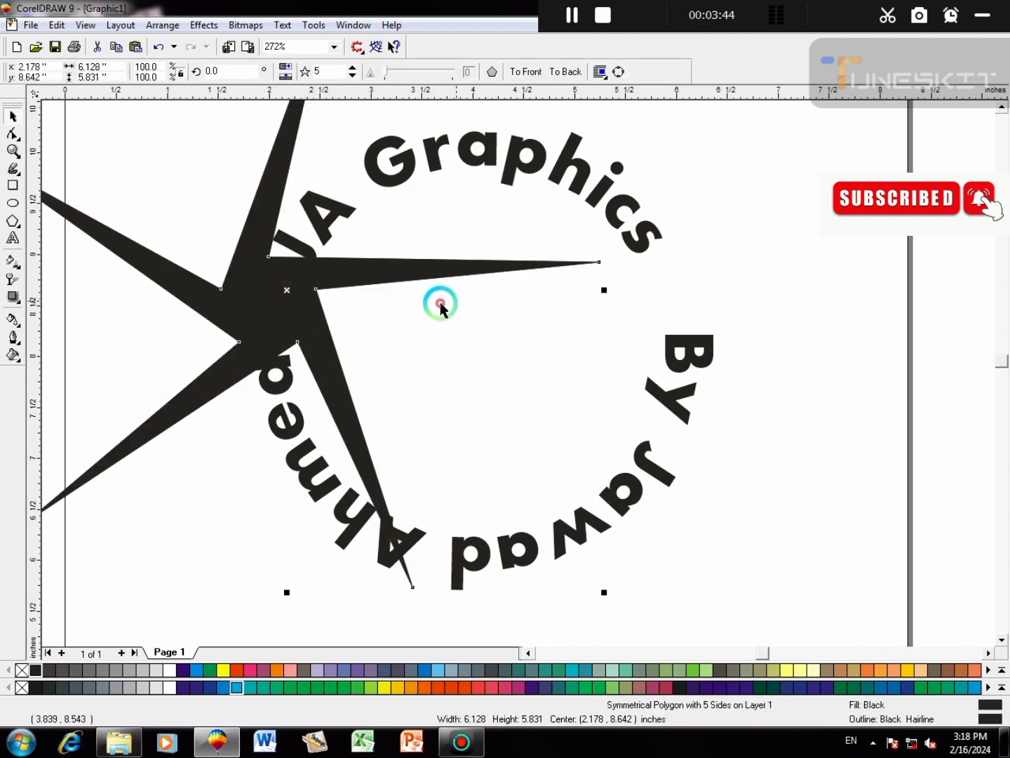
pyautogui.hotkey('ctrl', 'z')
pyautogui.moveTo(277, 308); pyautogui.dragTo(675, 306)
pyautogui.rightClick(670, 282)
pyautogui.click(770, 316)
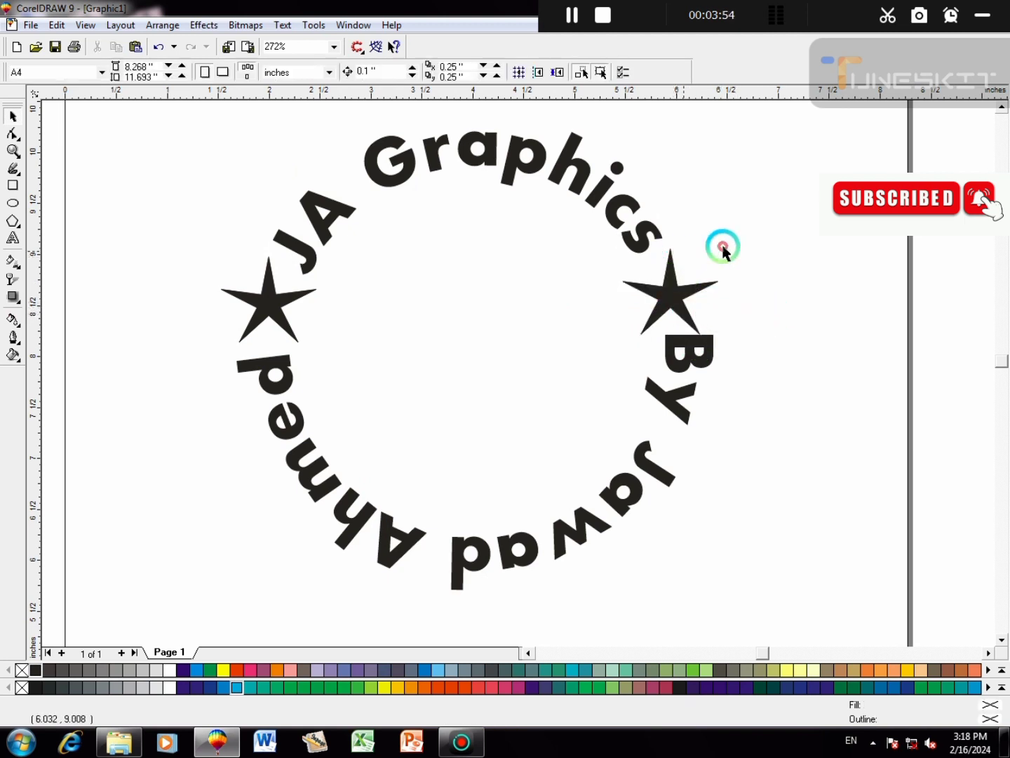
# - Shrink the star before "By" to about 0.87 by 0.78 inches and shift it slightly up, clear of the byline
pyautogui.click(679, 315)
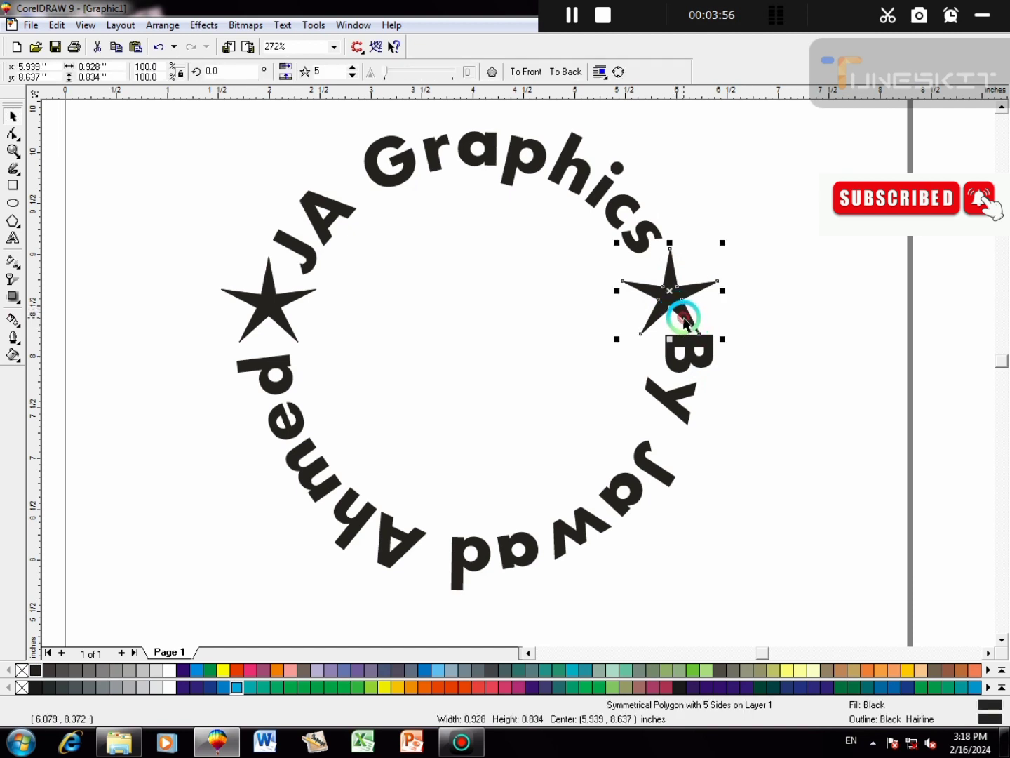
pyautogui.moveTo(679, 316); pyautogui.dragTo(673, 285)
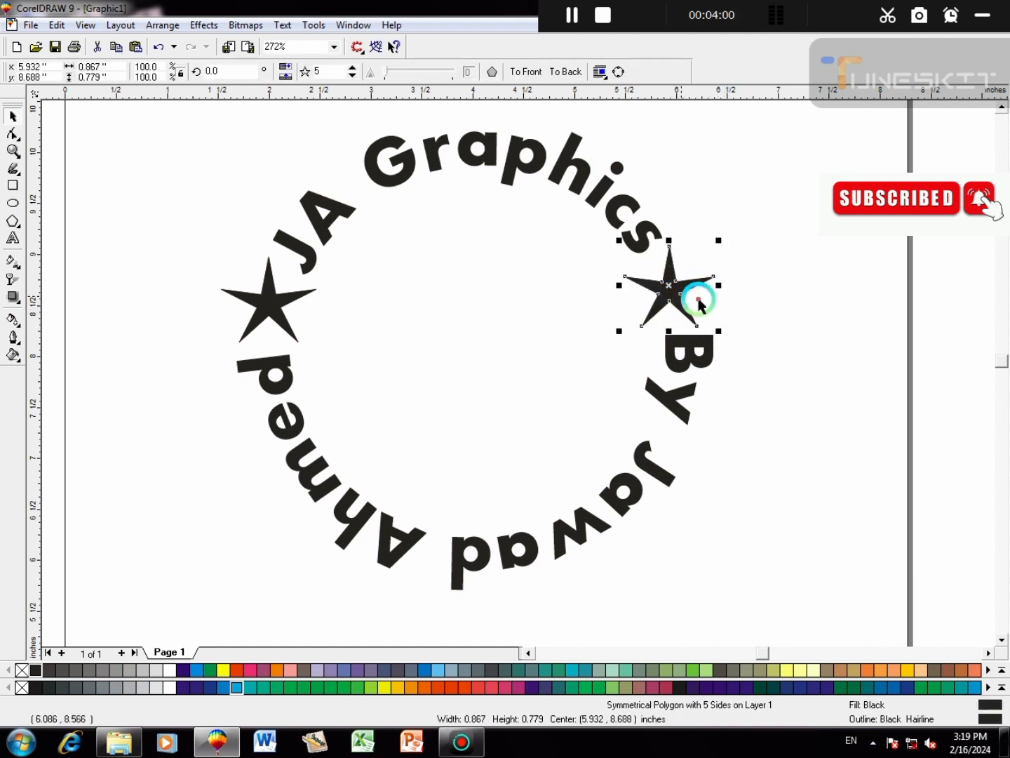
pyautogui.click(717, 325)
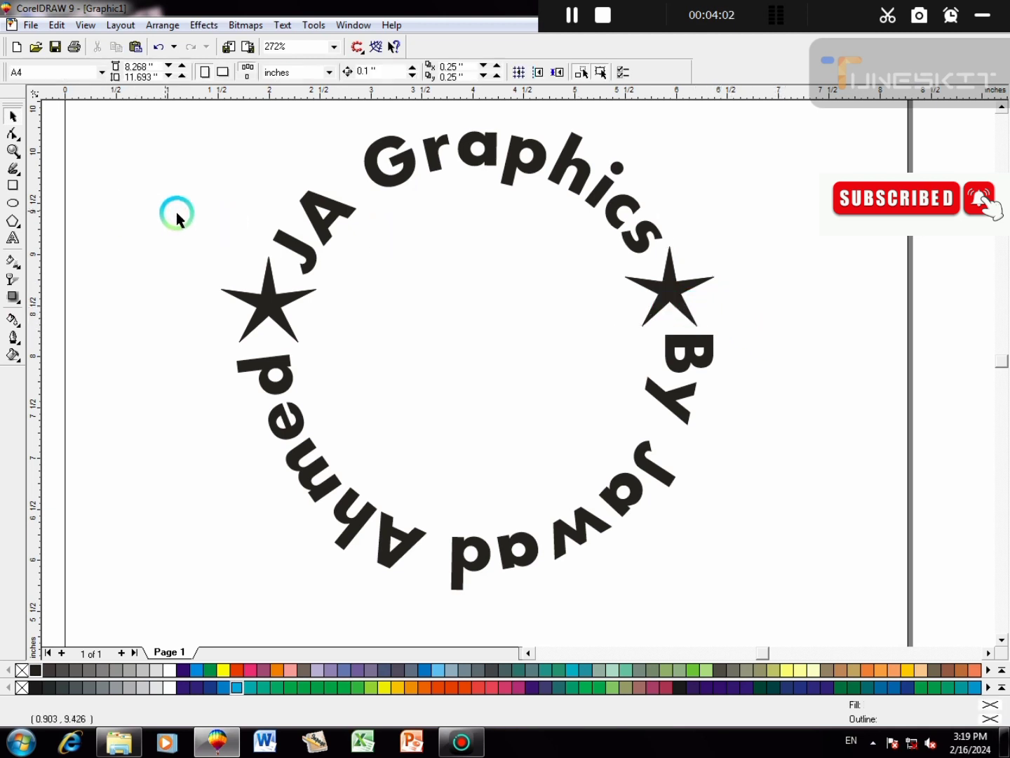
# - Draw an ellipse about 5.19 by 4.76 inches around the curved texts and stars, enclosing the whole ring
pyautogui.click(13, 205)
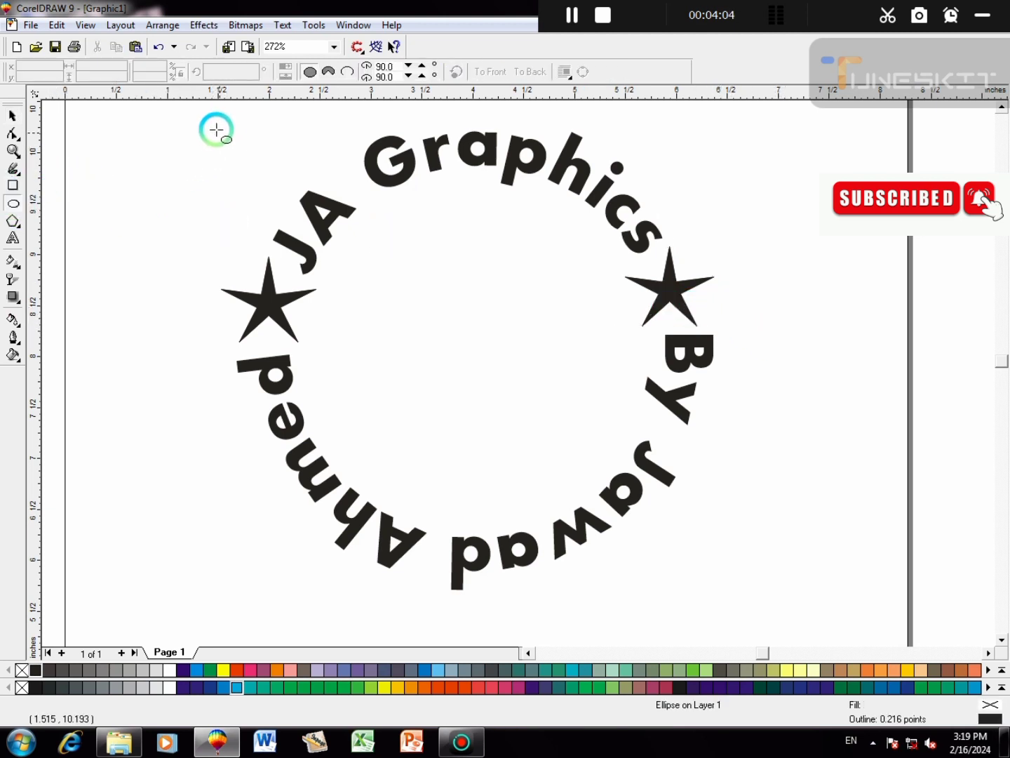
pyautogui.moveTo(218, 124); pyautogui.dragTo(735, 609)
pyautogui.press('space')
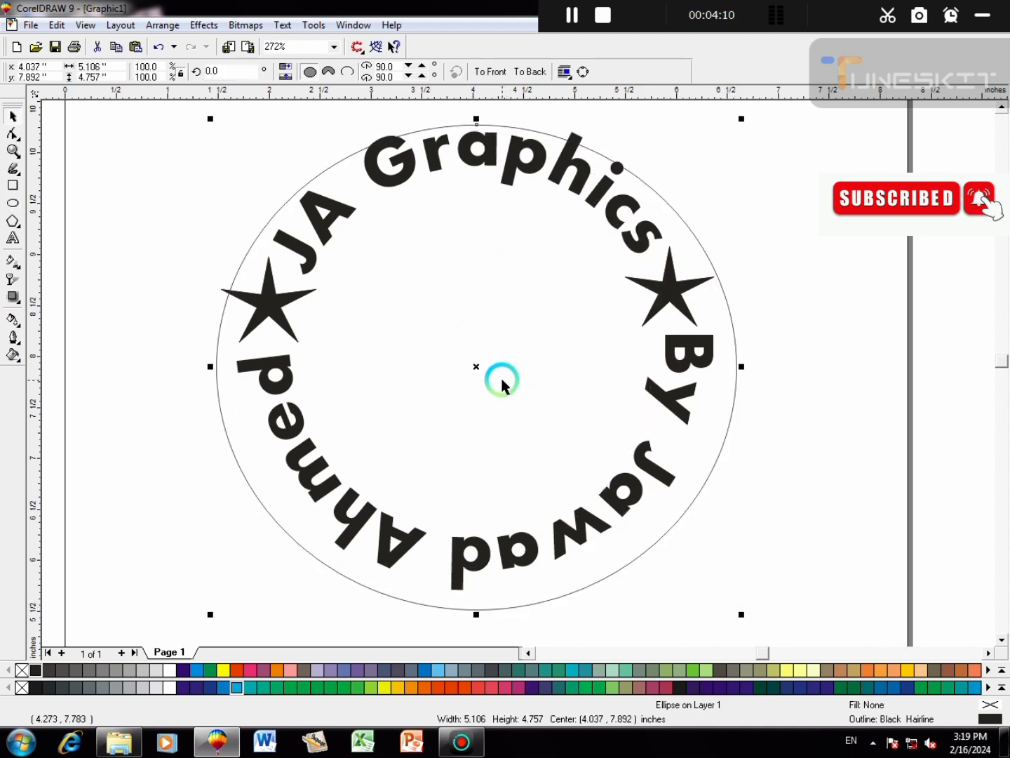
pyautogui.moveTo(503, 376); pyautogui.dragTo(507, 362)
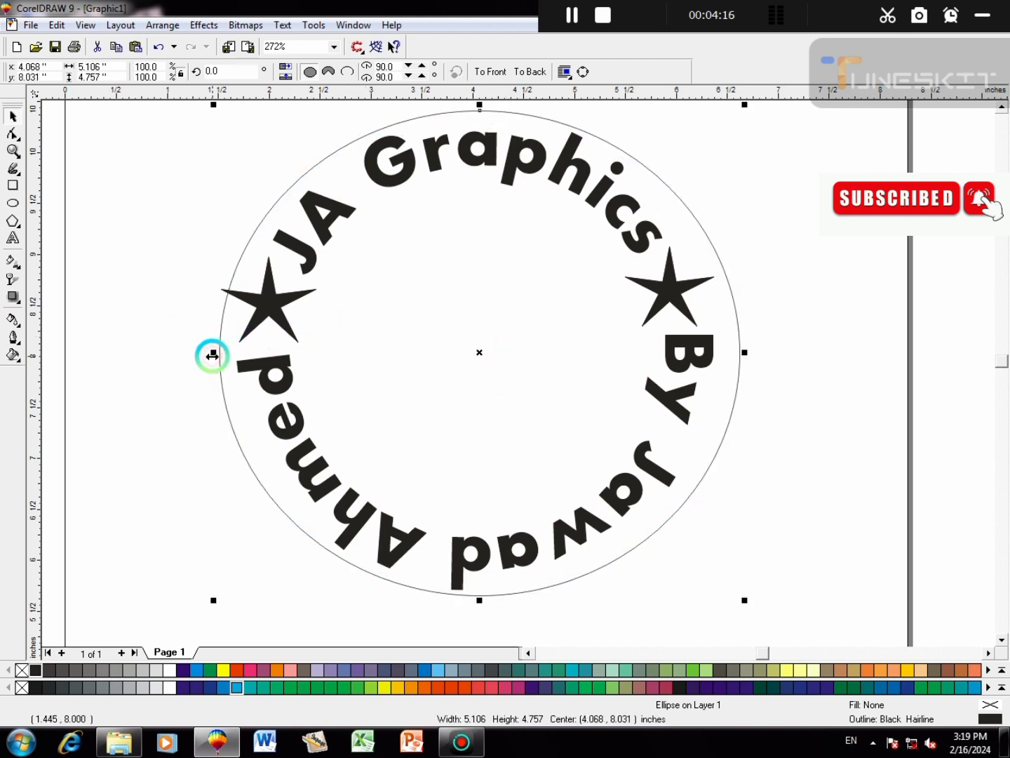
pyautogui.moveTo(211, 355); pyautogui.dragTo(205, 355)
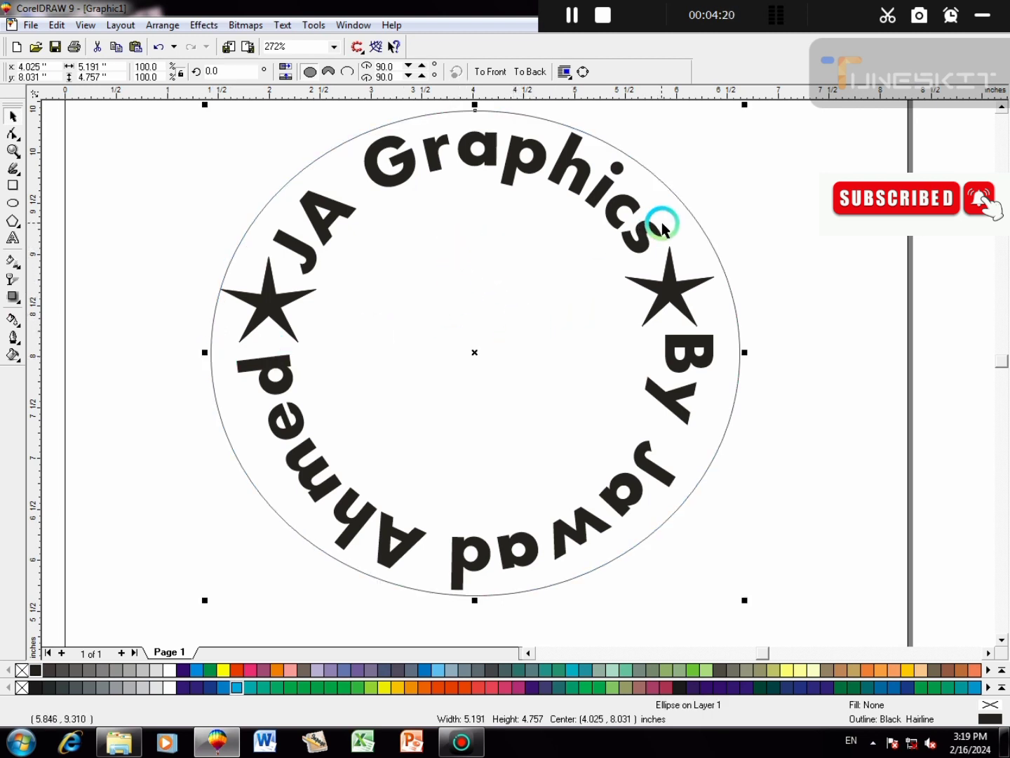
# - Fill the large outer ellipse with yellow and remove its outline
pyautogui.click(225, 669)
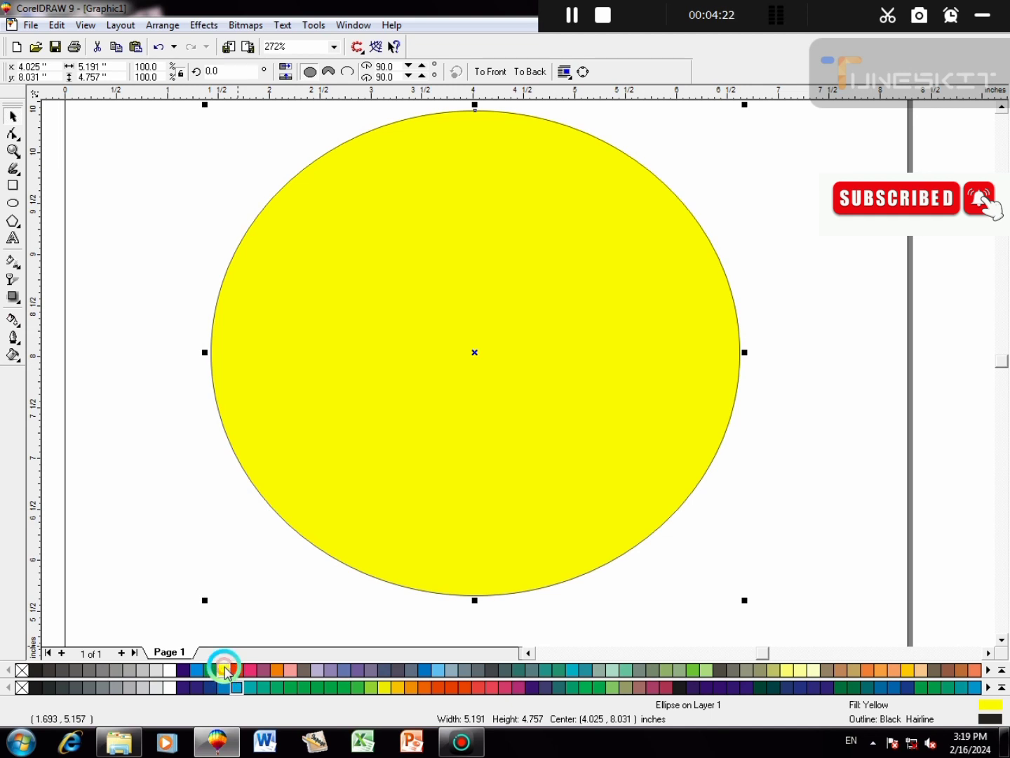
pyautogui.rightClick(21, 670)
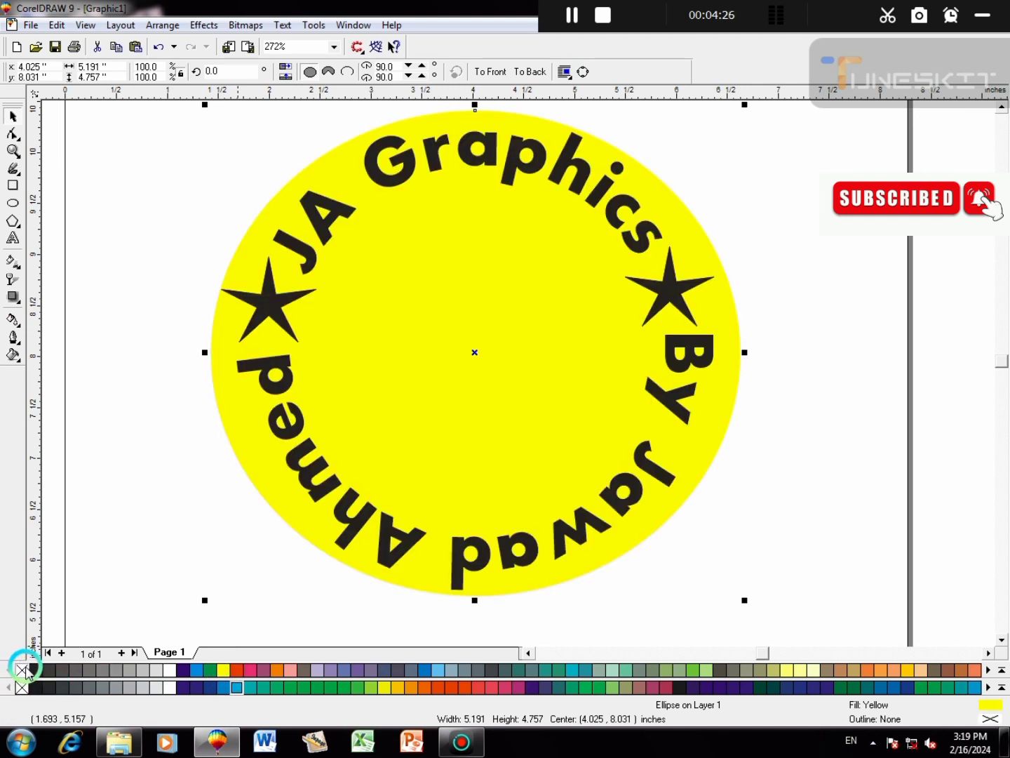
pyautogui.click(90, 150)
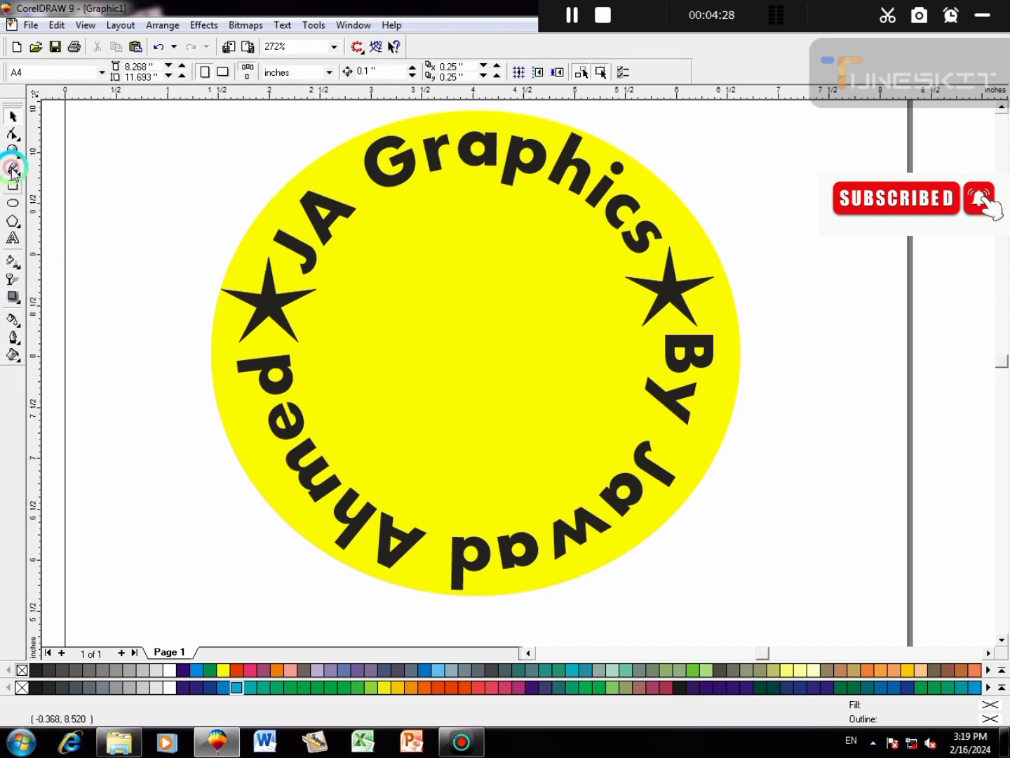
# - Draw an inner circle about 3.31 by 3.29 inches and centre it inside the ring of text
pyautogui.click(15, 206)
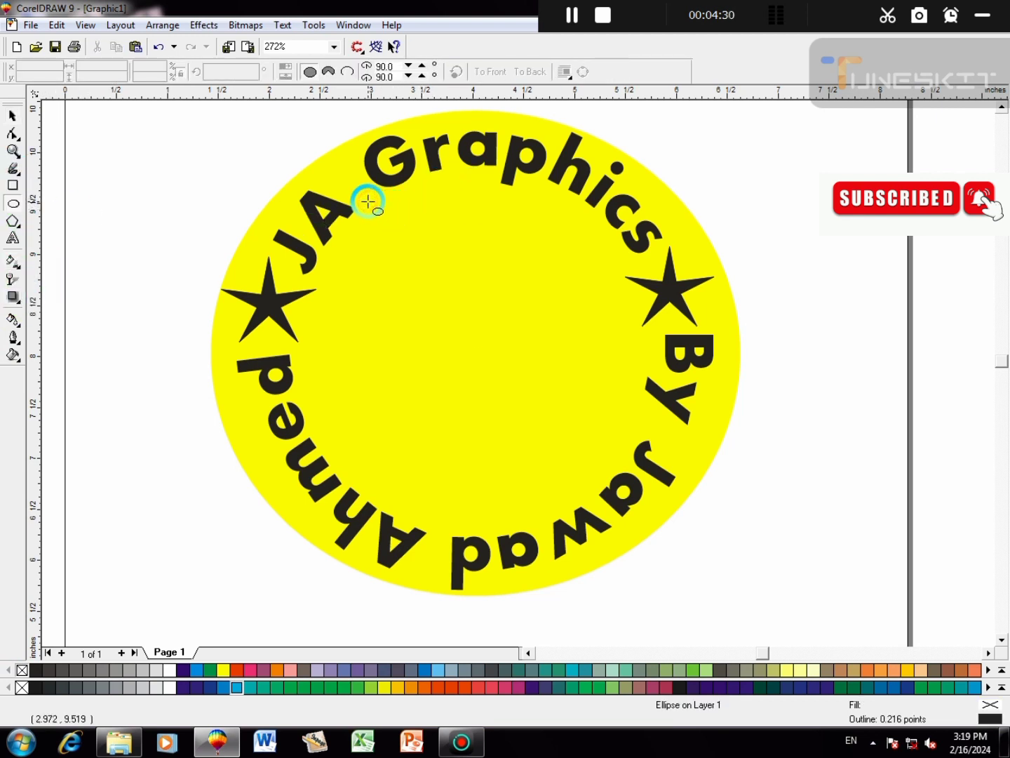
pyautogui.moveTo(358, 206)
pyautogui.mouseDown()
pyautogui.moveTo(439, 288)
pyautogui.moveTo(526, 431)
pyautogui.moveTo(595, 460)
pyautogui.moveTo(646, 509)
pyautogui.mouseUp()
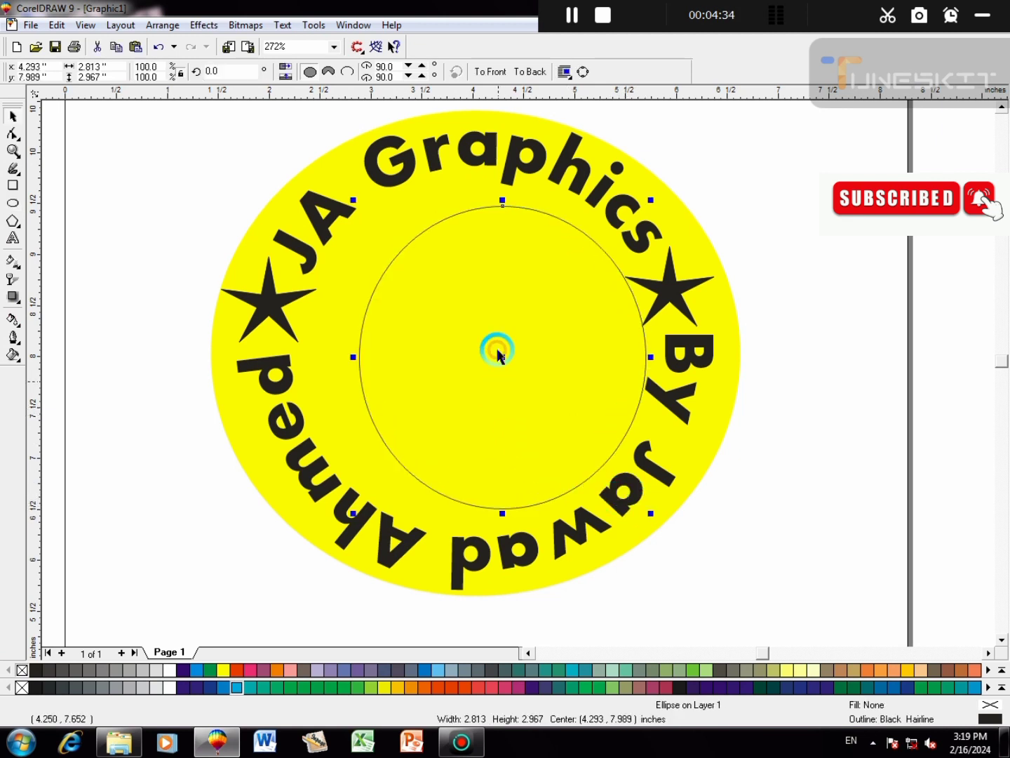
pyautogui.moveTo(354, 200); pyautogui.dragTo(335, 180)
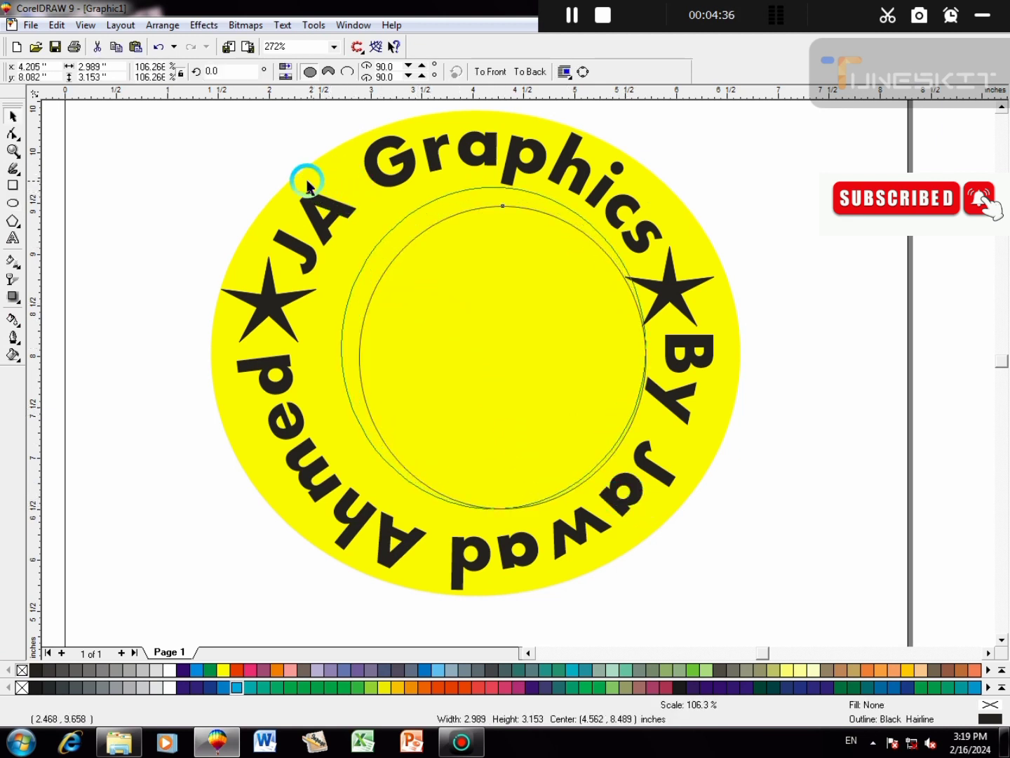
pyautogui.moveTo(336, 350); pyautogui.dragTo(303, 355)
pyautogui.moveTo(476, 354)
pyautogui.mouseDown()
pyautogui.moveTo(491, 350)
pyautogui.moveTo(483, 353)
pyautogui.mouseUp()
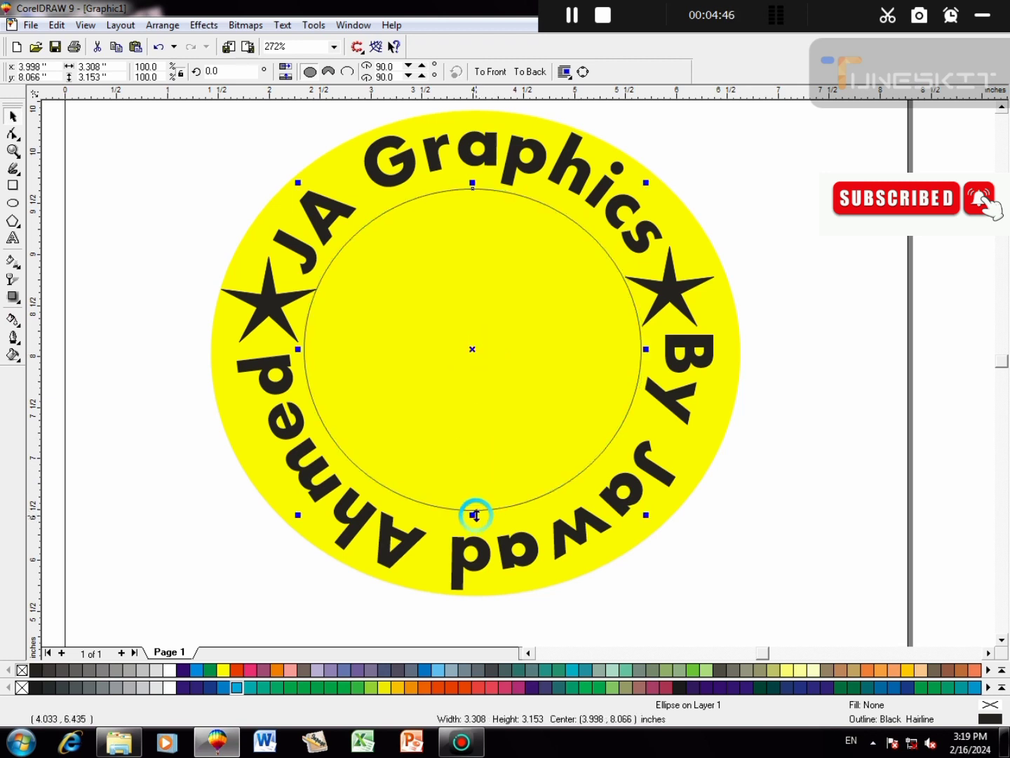
pyautogui.moveTo(475, 515); pyautogui.dragTo(476, 528)
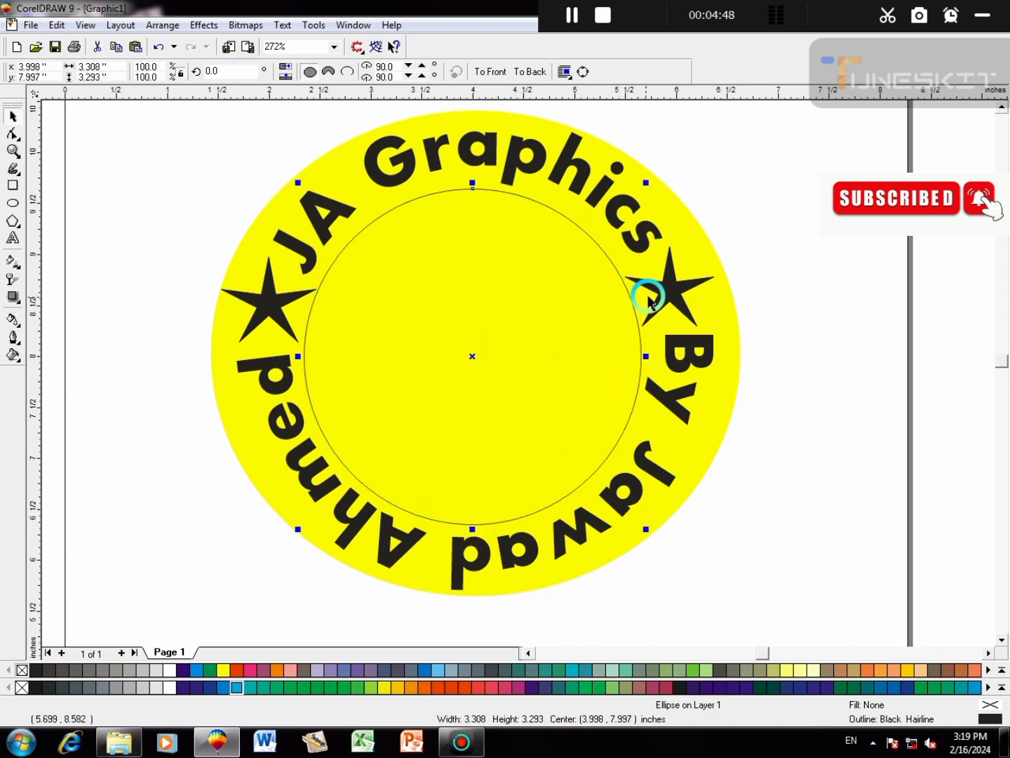
pyautogui.moveTo(554, 359); pyautogui.dragTo(557, 357)
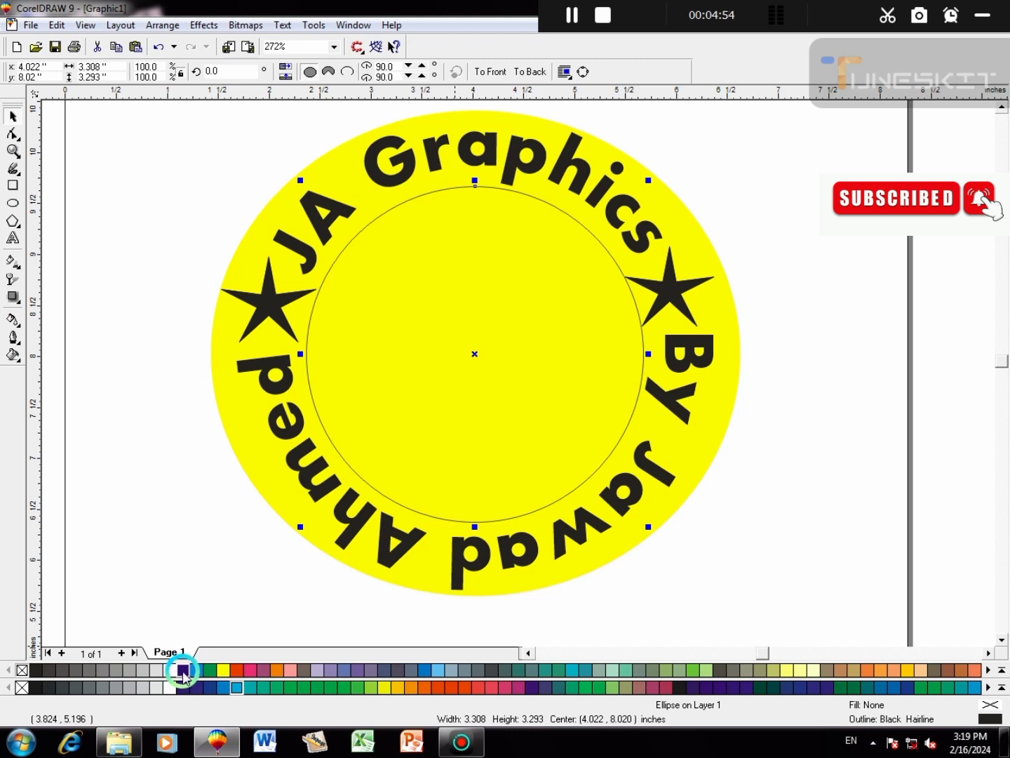
# - Fill the inner circle with blue and give it a white 4.0 pt outline
pyautogui.click(183, 672)
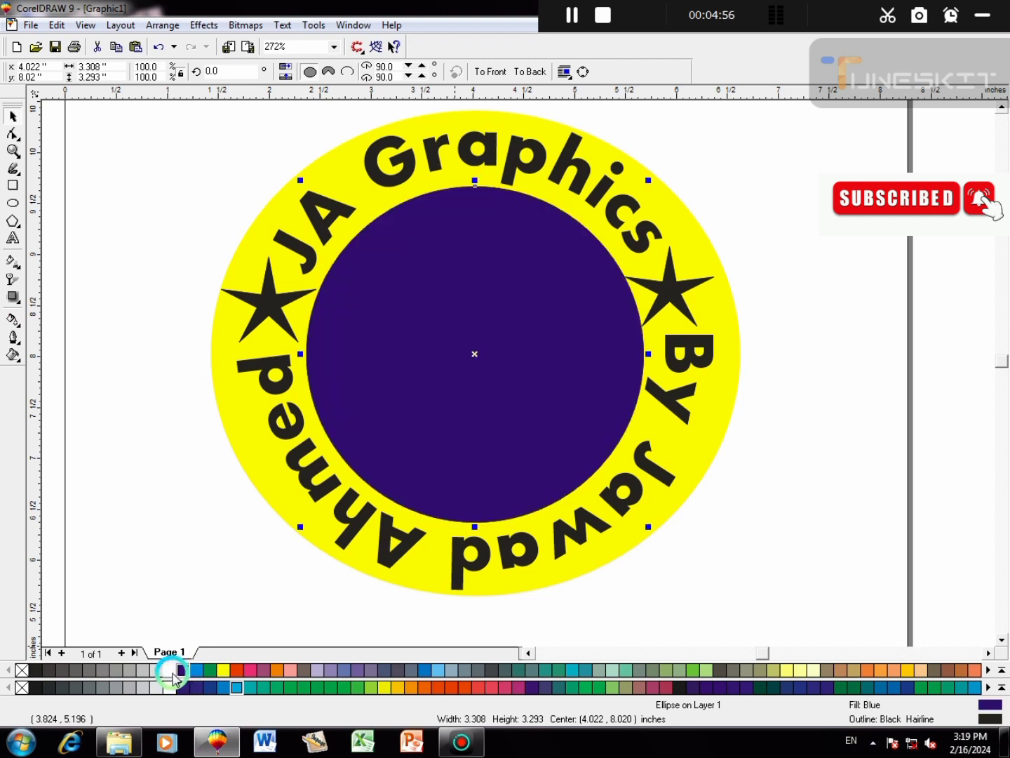
pyautogui.rightClick(171, 672)
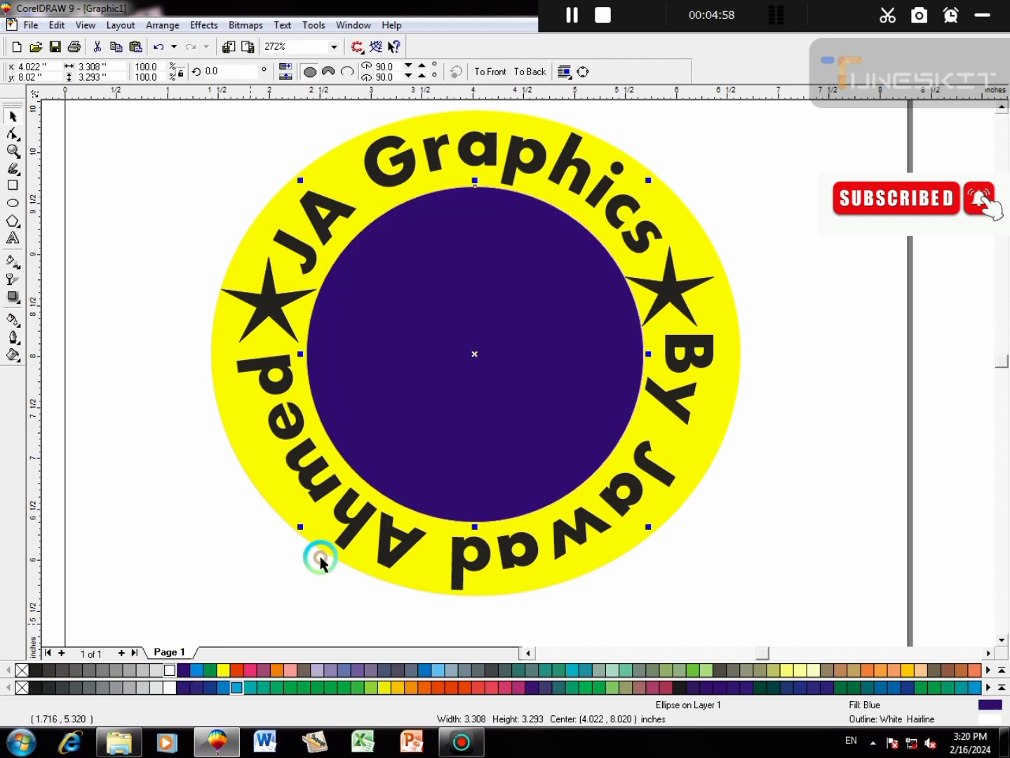
pyautogui.click(581, 70)
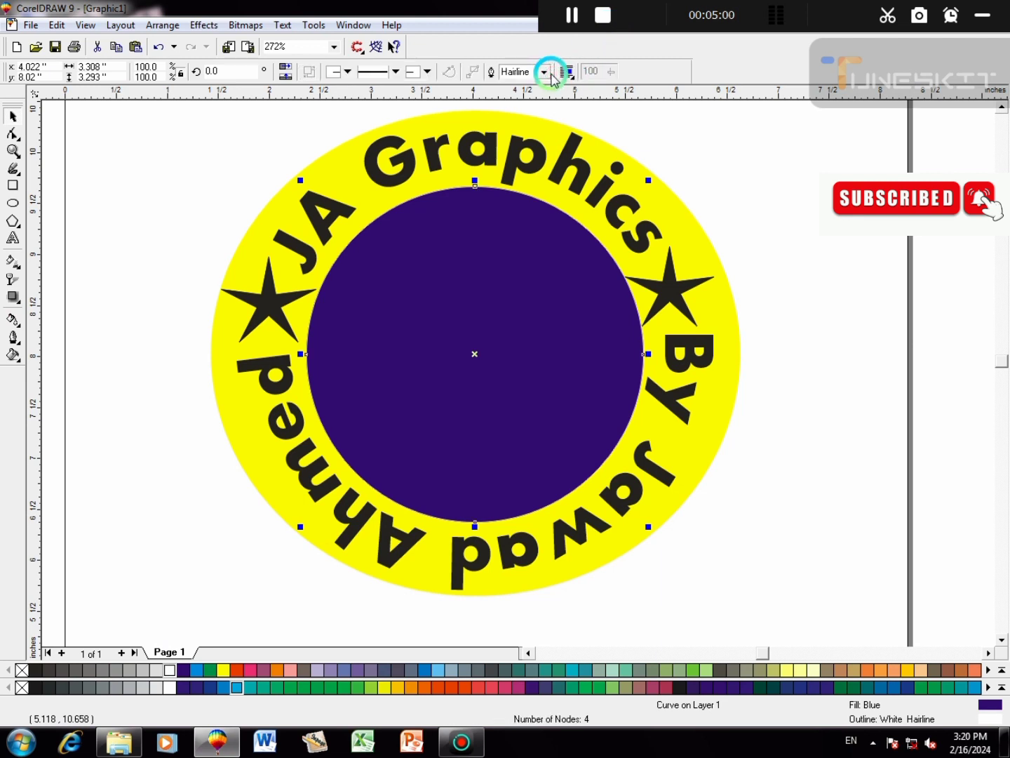
pyautogui.click(544, 72)
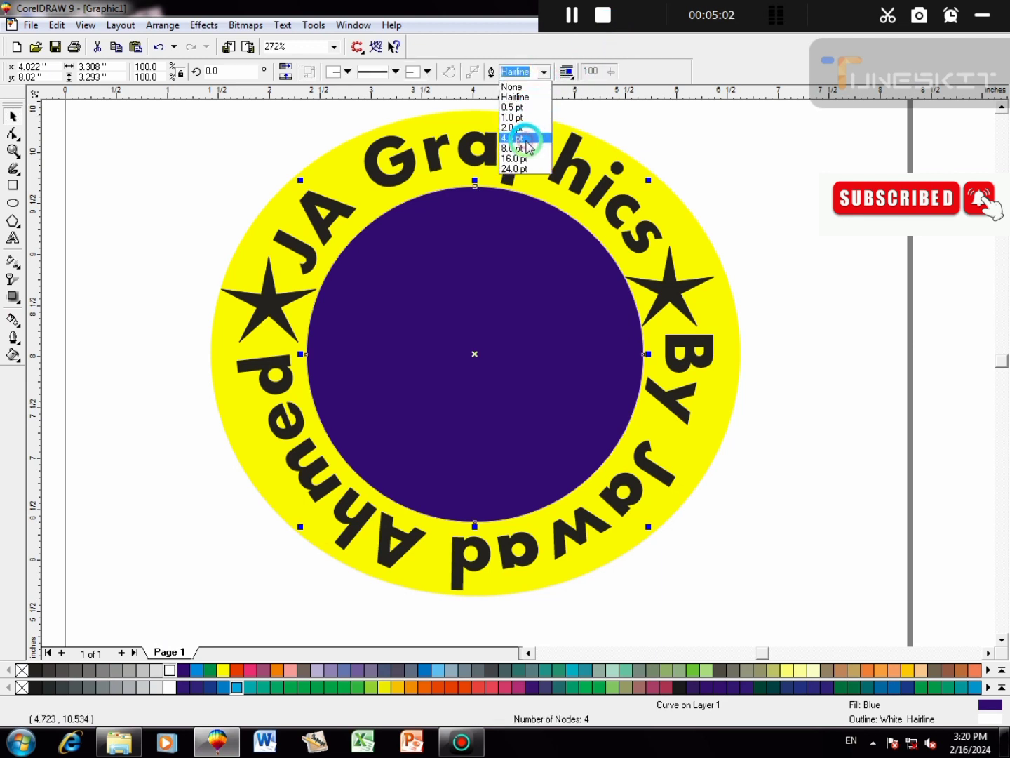
pyautogui.click(526, 138)
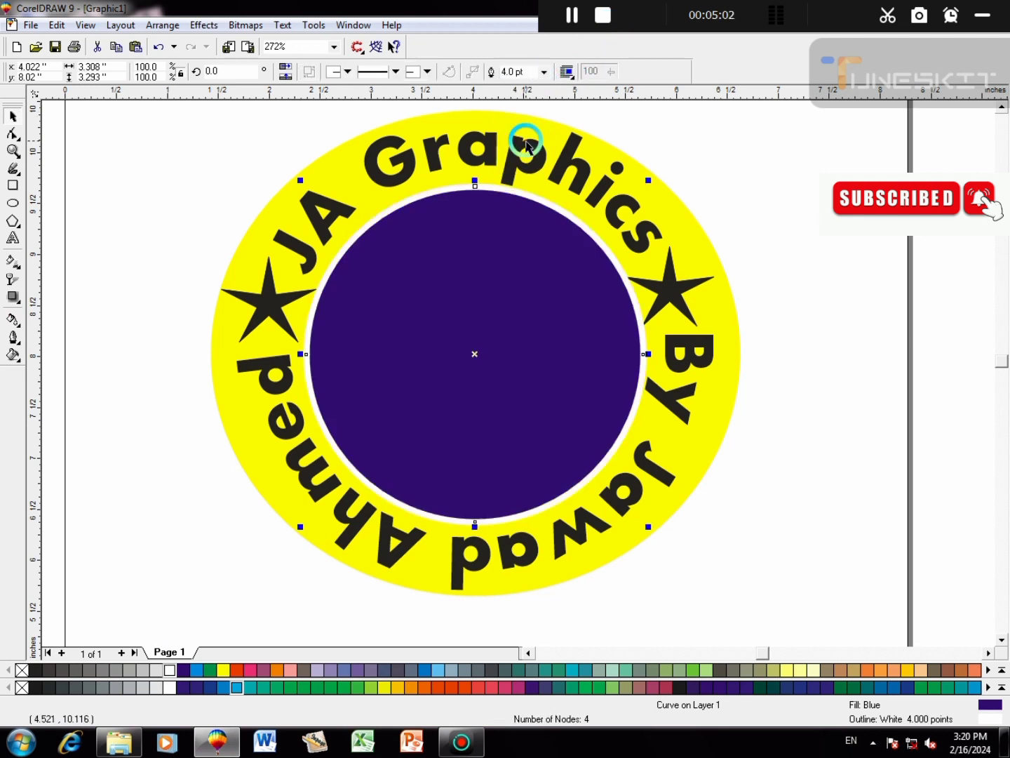
pyautogui.click(790, 301)
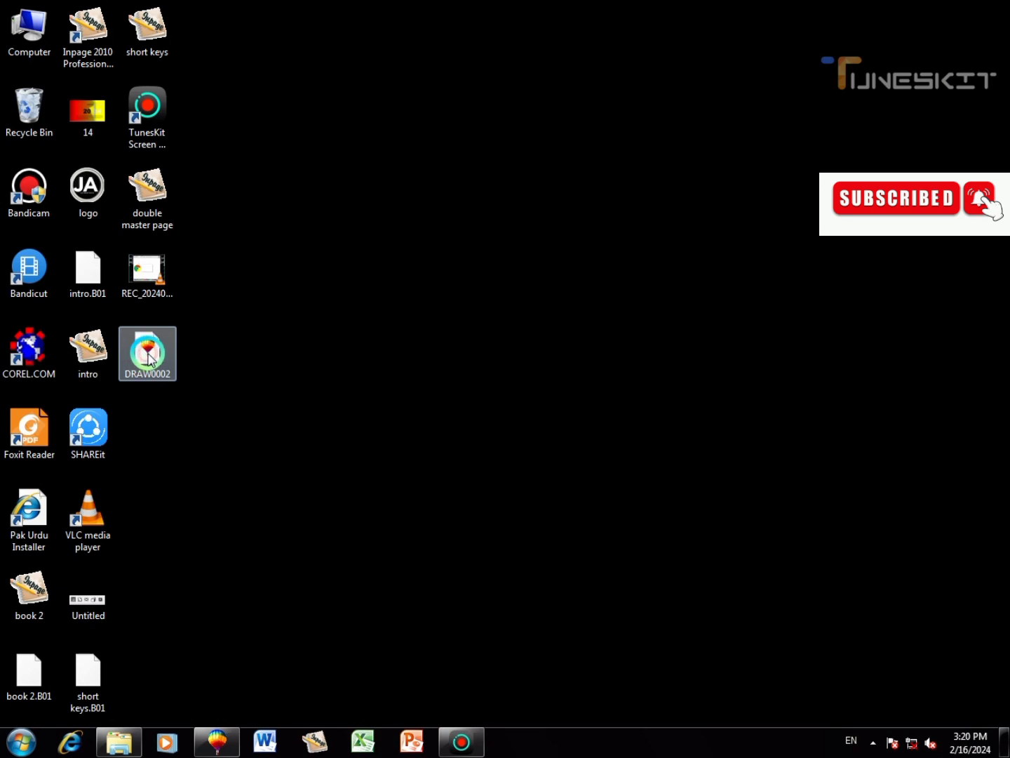
# - Import DRAW0002 from the desktop into the blue circle and give the book a white 2-point outline with rounded corners
pyautogui.moveTo(148, 358); pyautogui.dragTo(509, 355)
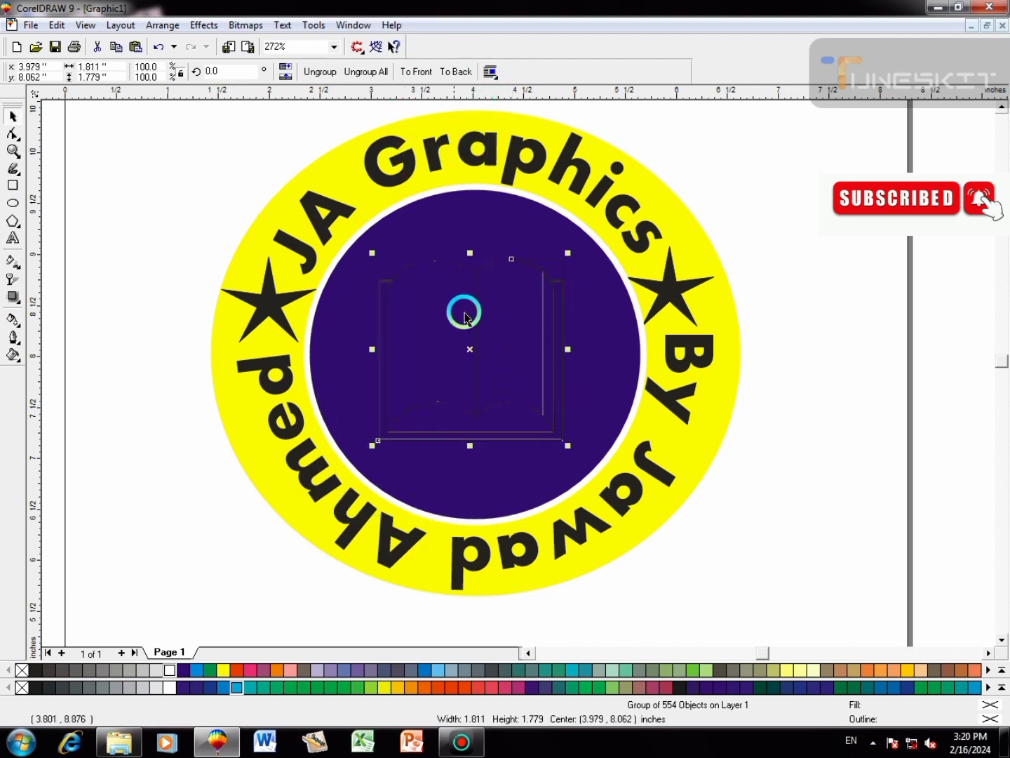
pyautogui.rightClick(168, 671)
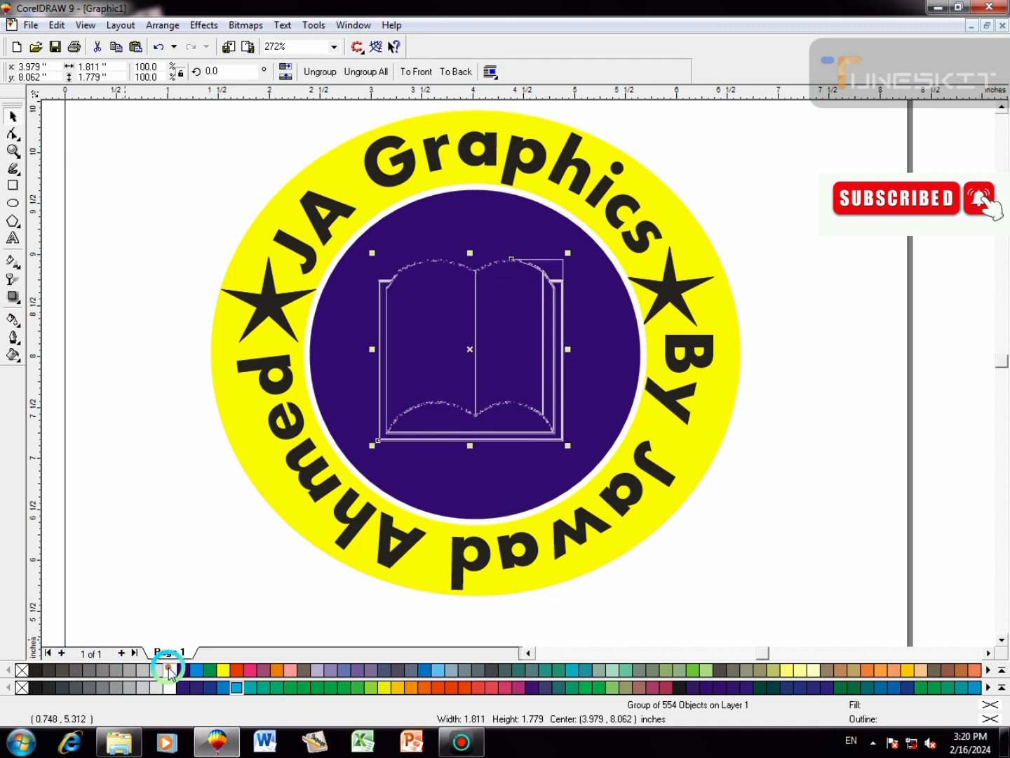
pyautogui.press('F12')
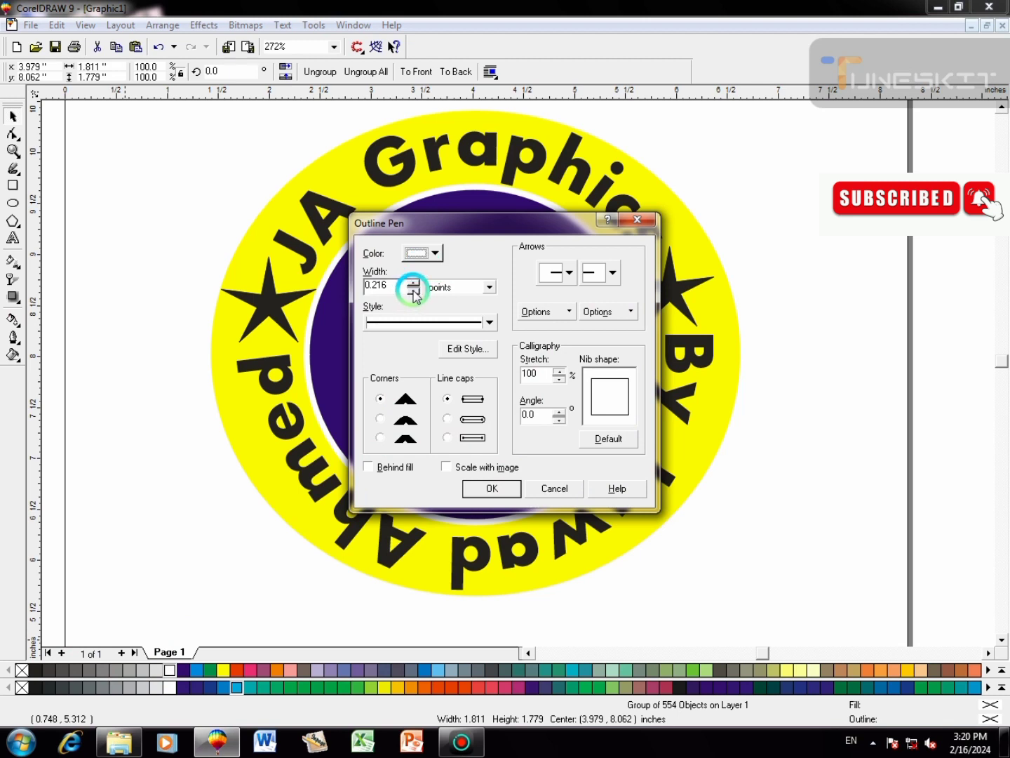
pyautogui.doubleClick(361, 288)
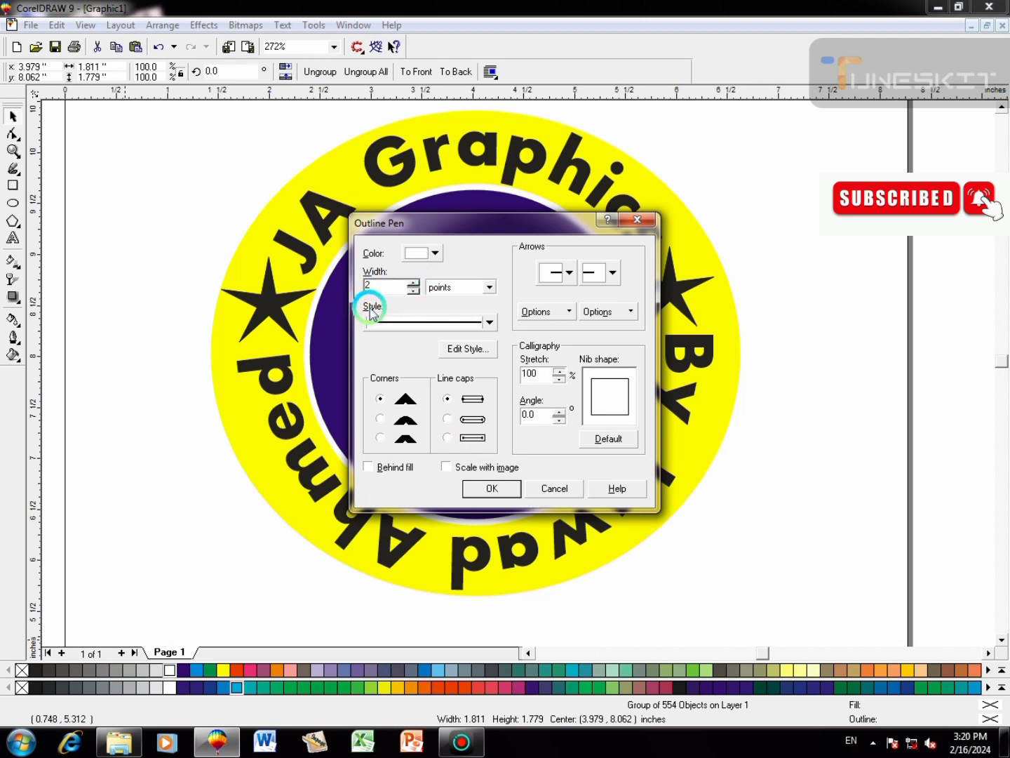
pyautogui.click(380, 418)
pyautogui.click(490, 485)
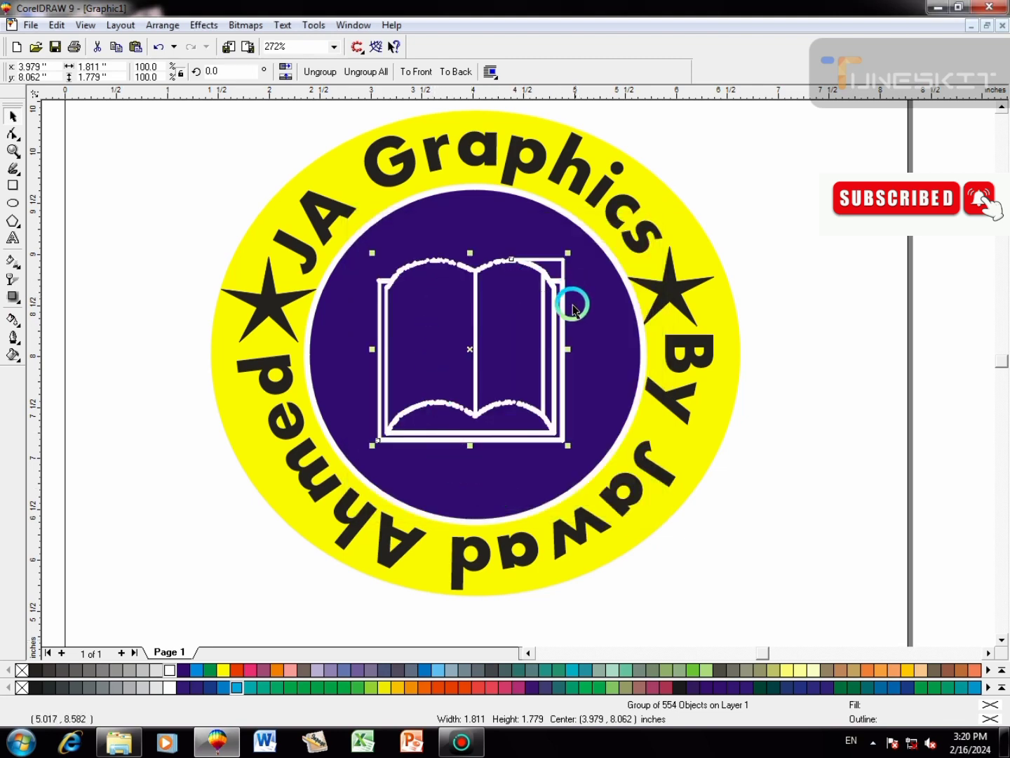
# - Enlarge the book drawing to about 2.18 by 2.14 inches and centre it inside the blue circle
pyautogui.moveTo(568, 252); pyautogui.dragTo(592, 229)
pyautogui.moveTo(372, 443); pyautogui.dragTo(356, 467)
pyautogui.moveTo(477, 378); pyautogui.dragTo(470, 382)
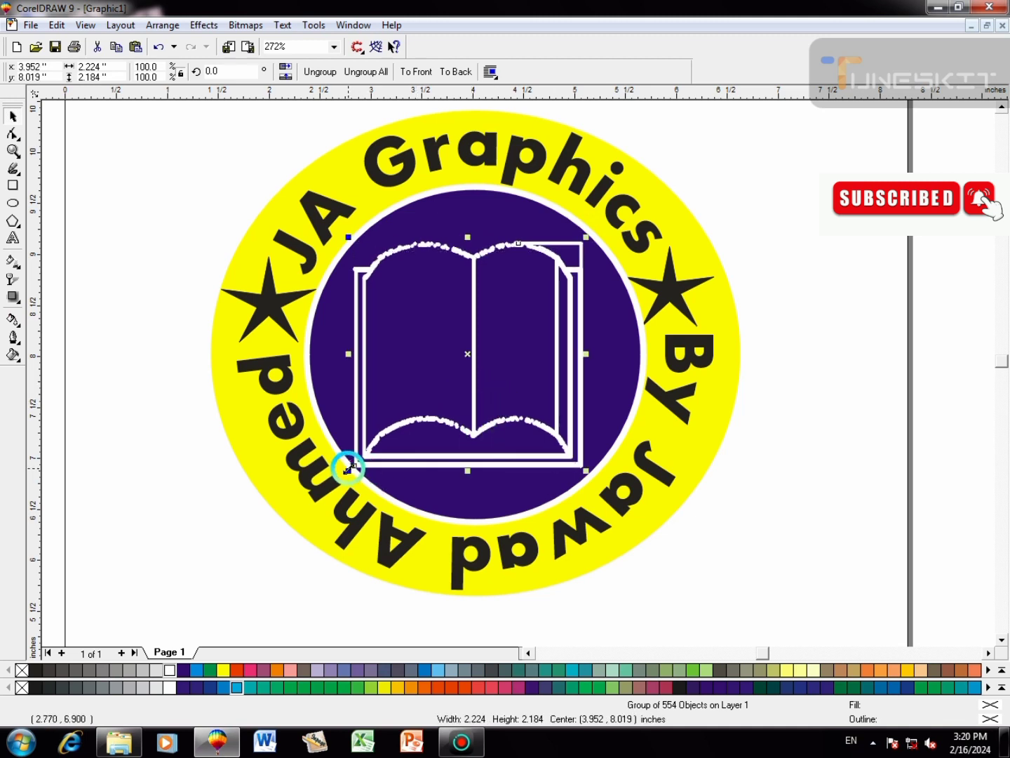
pyautogui.moveTo(349, 469); pyautogui.dragTo(359, 461)
pyautogui.moveTo(525, 429); pyautogui.dragTo(522, 426)
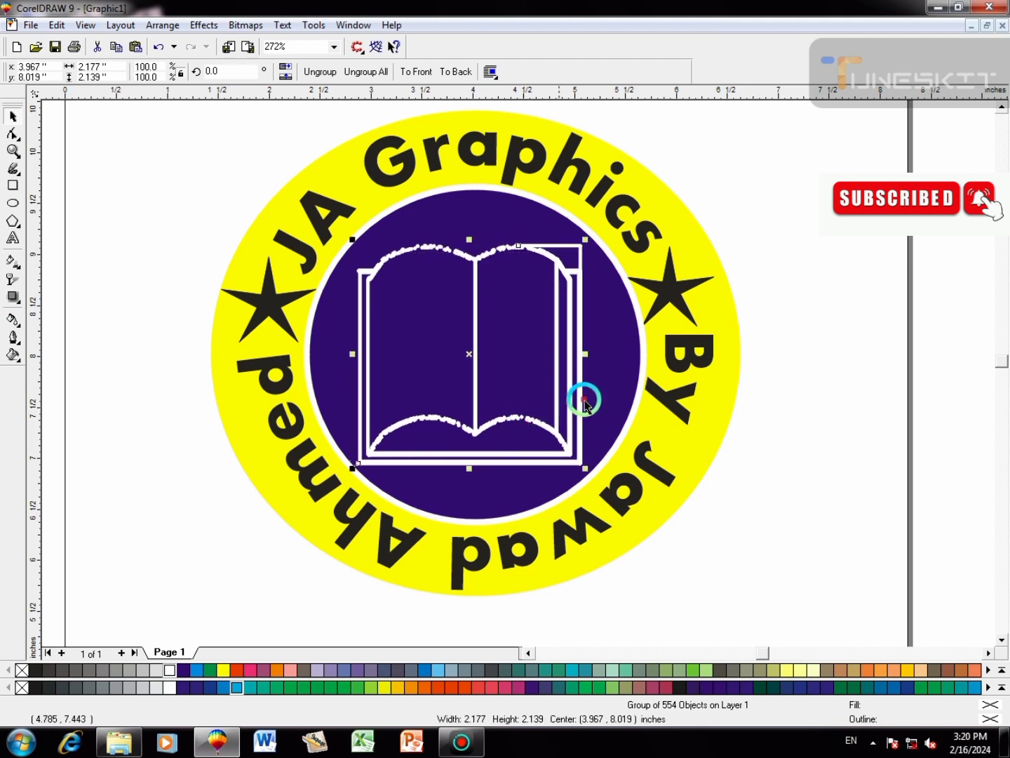
pyautogui.click(825, 282)
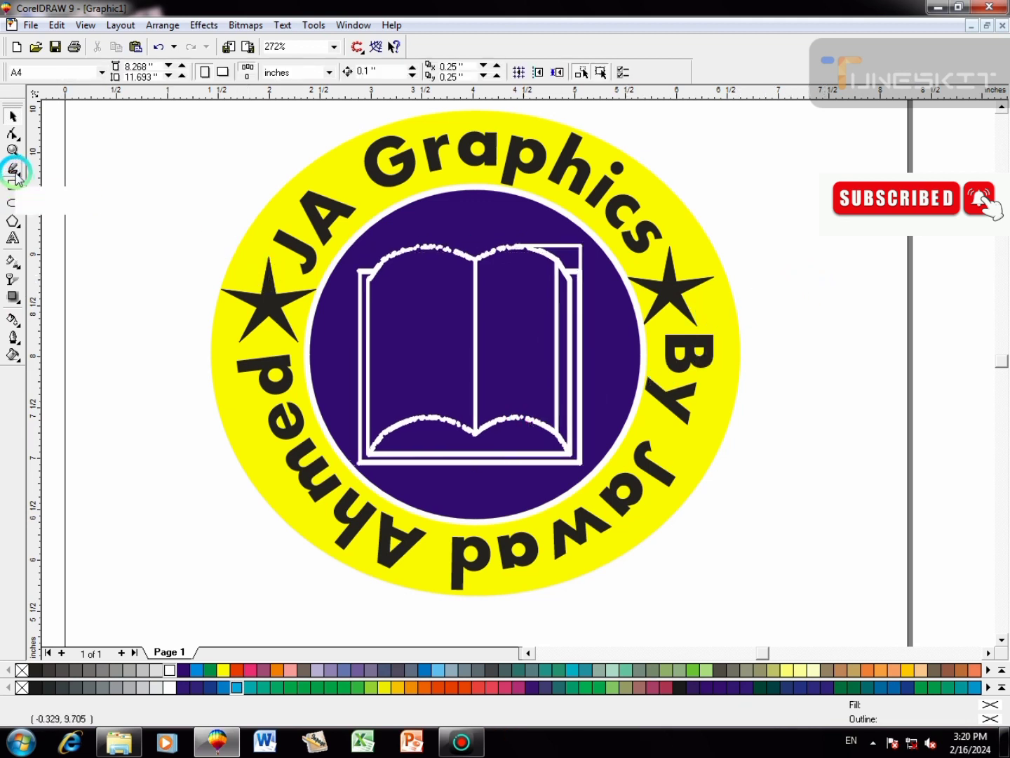
pyautogui.click(461, 743)
pyautogui.click(685, 511)
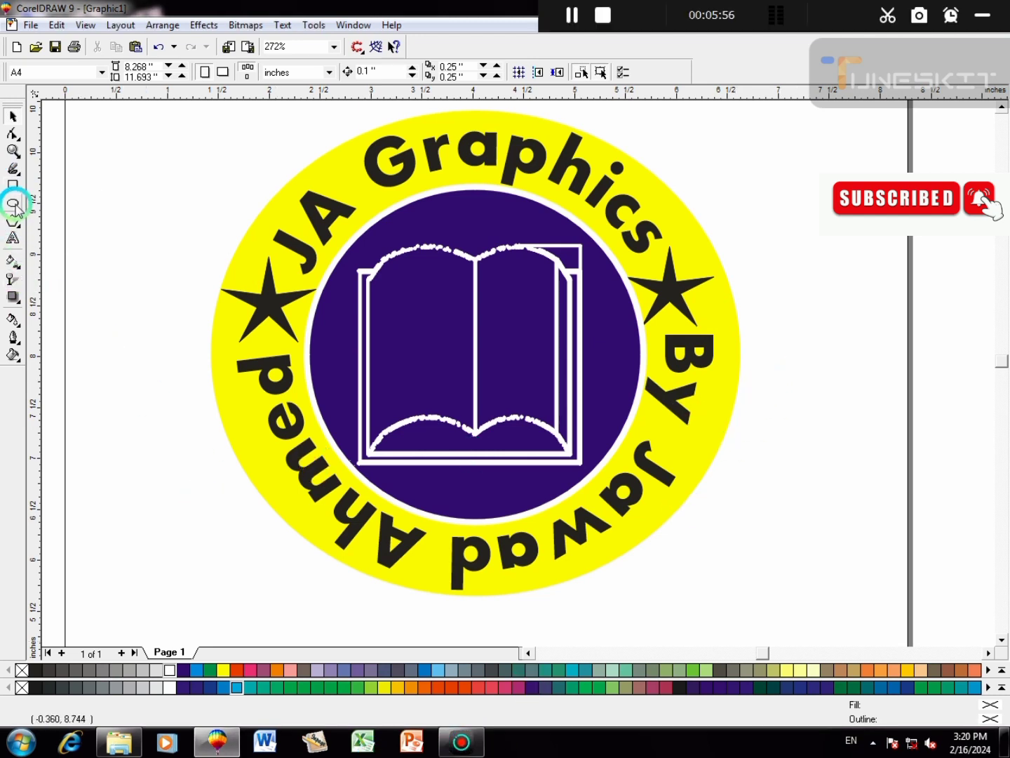
# - Group all seven objects of the new round logo, leaving the reference logo out
pyautogui.click(12, 150)
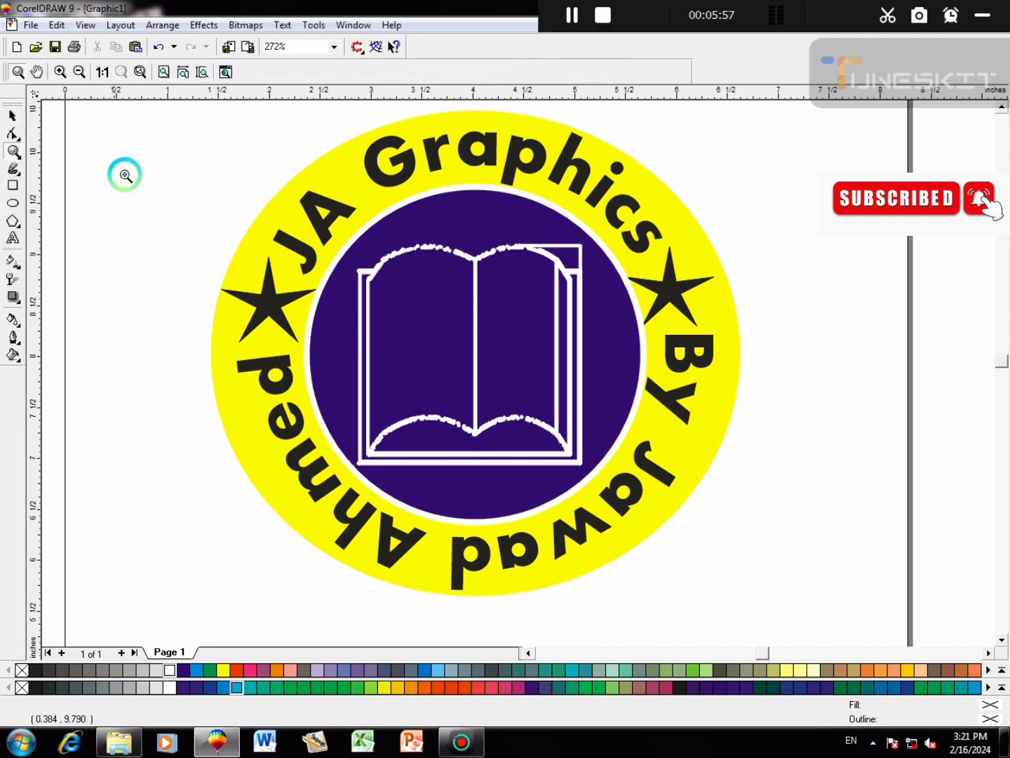
pyautogui.click(79, 72)
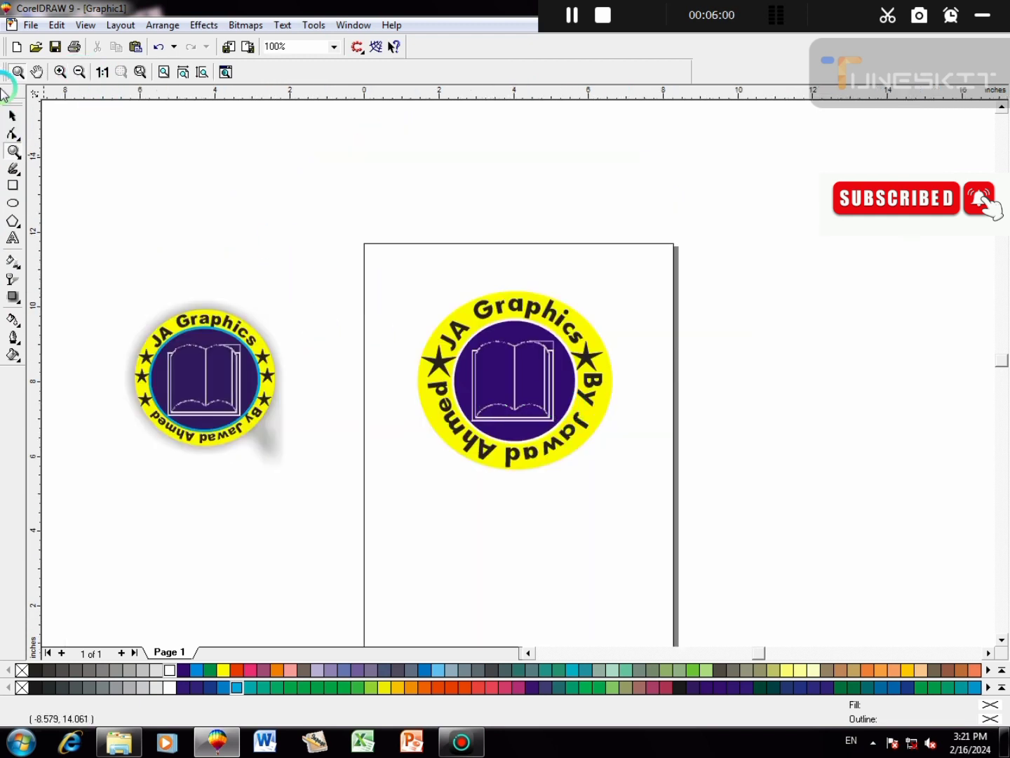
pyautogui.click(12, 115)
pyautogui.moveTo(348, 249); pyautogui.dragTo(662, 555)
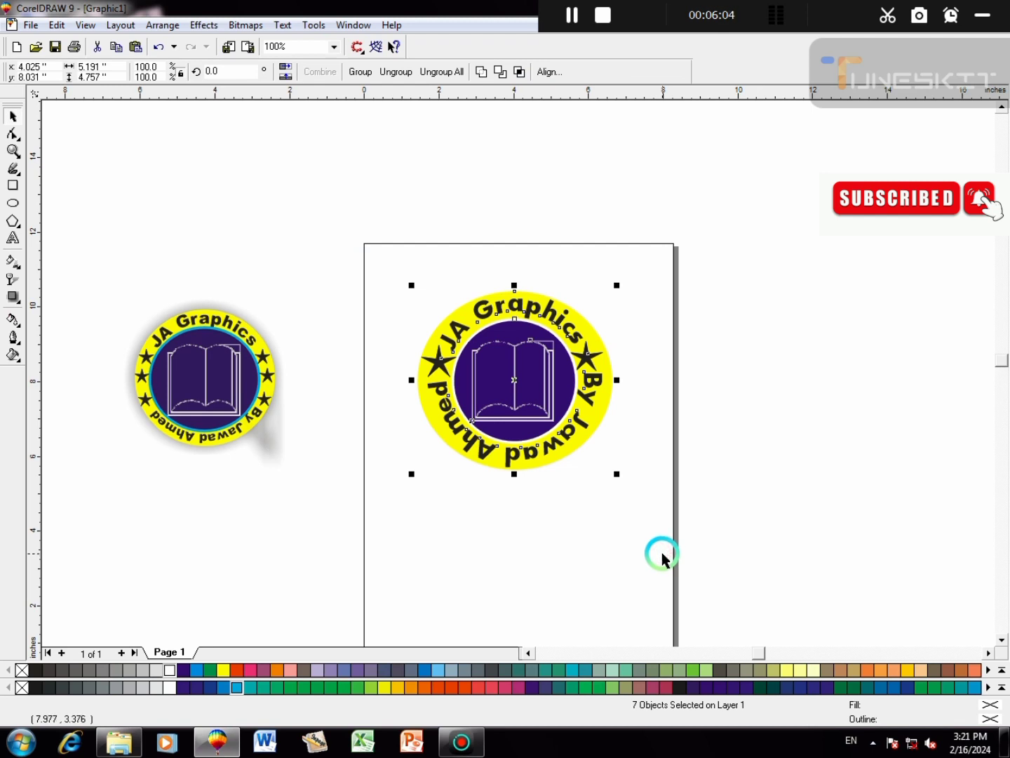
pyautogui.hotkey('ctrl', 'g')
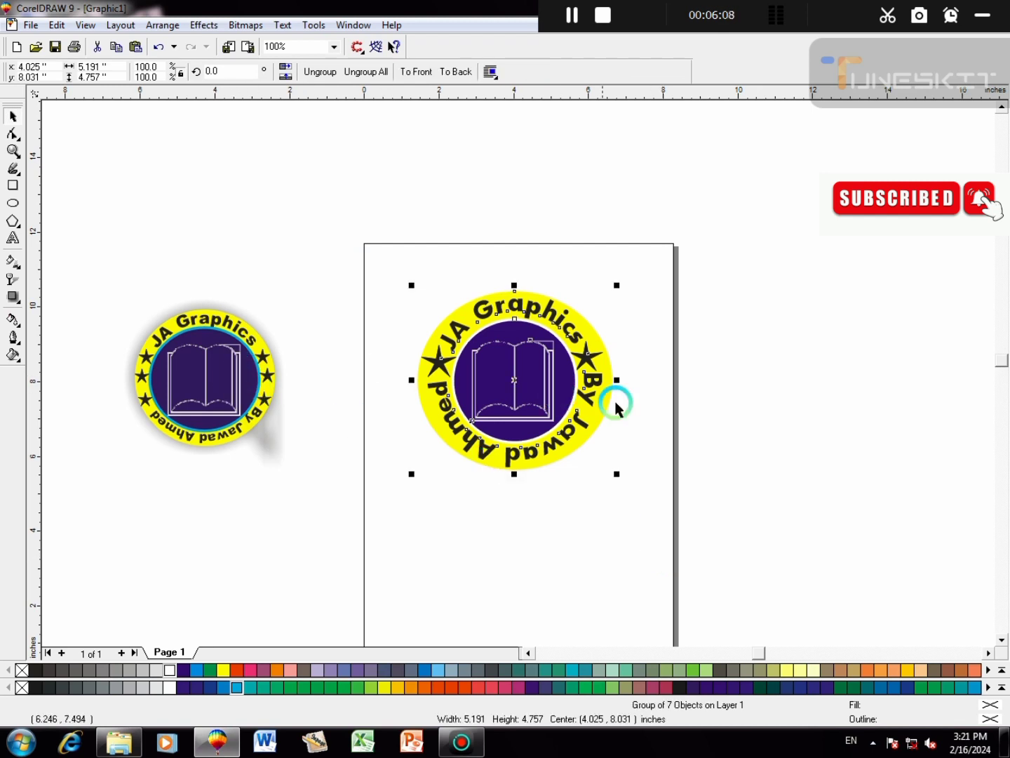
pyautogui.click(641, 404)
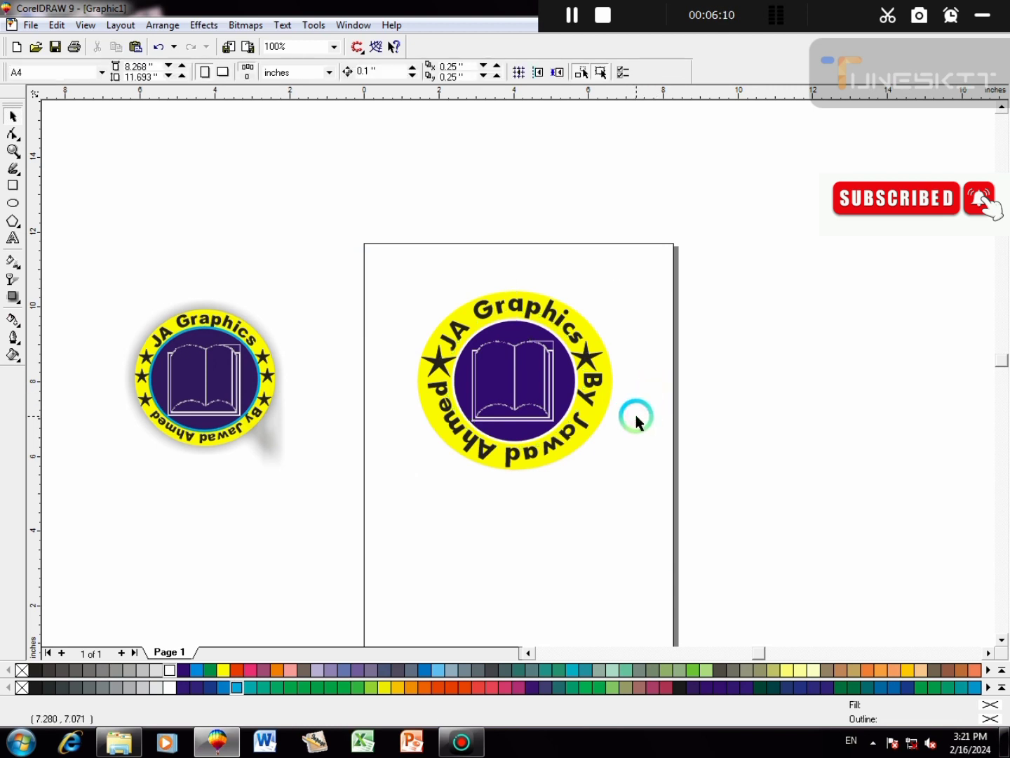